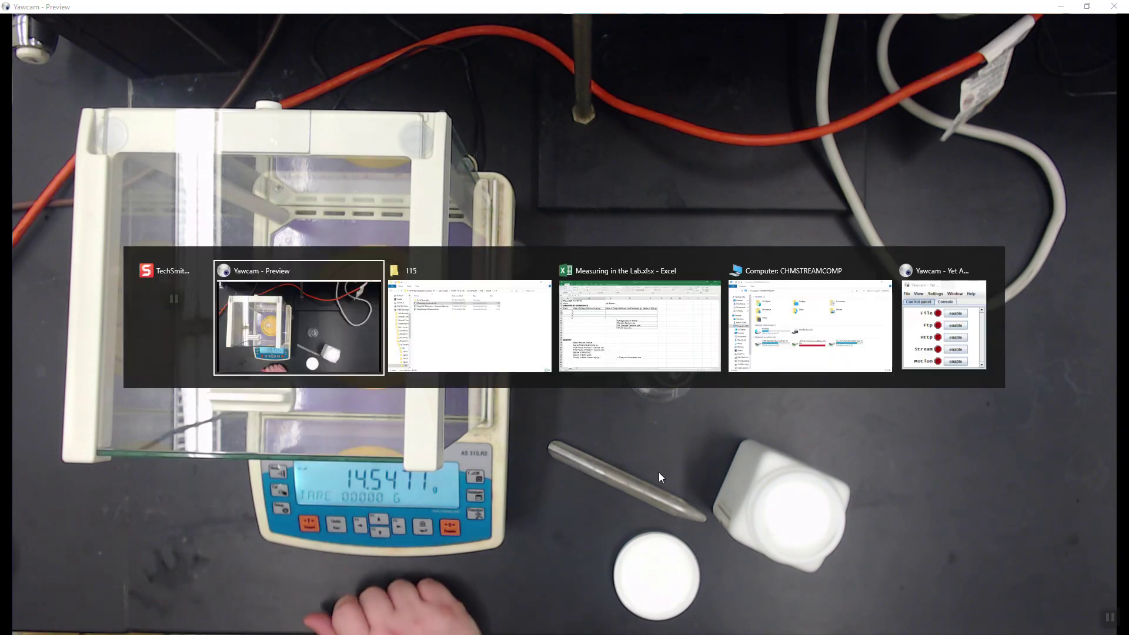
- Switch to the Measuring in the Lab workbook and enter 14.5471 as flask 1's mass of weigh bottle and salt
{"action": "key", "text": "alt+Tab"}
{"action": "key", "text": "alt+Tab"}
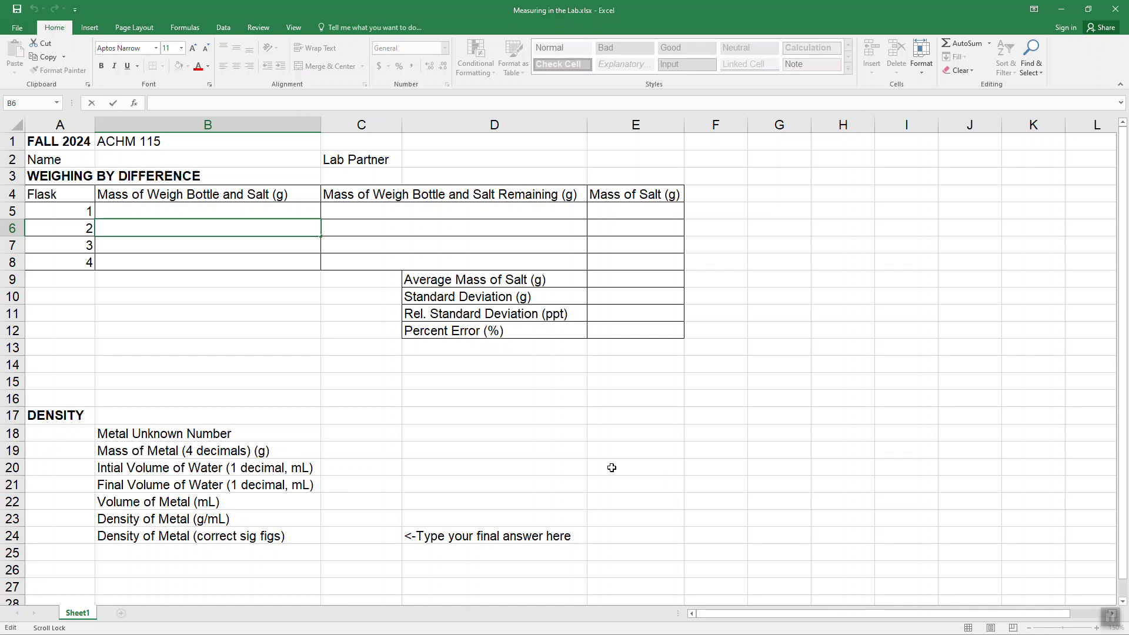
{"action": "left_click", "coordinate": [298, 210]}
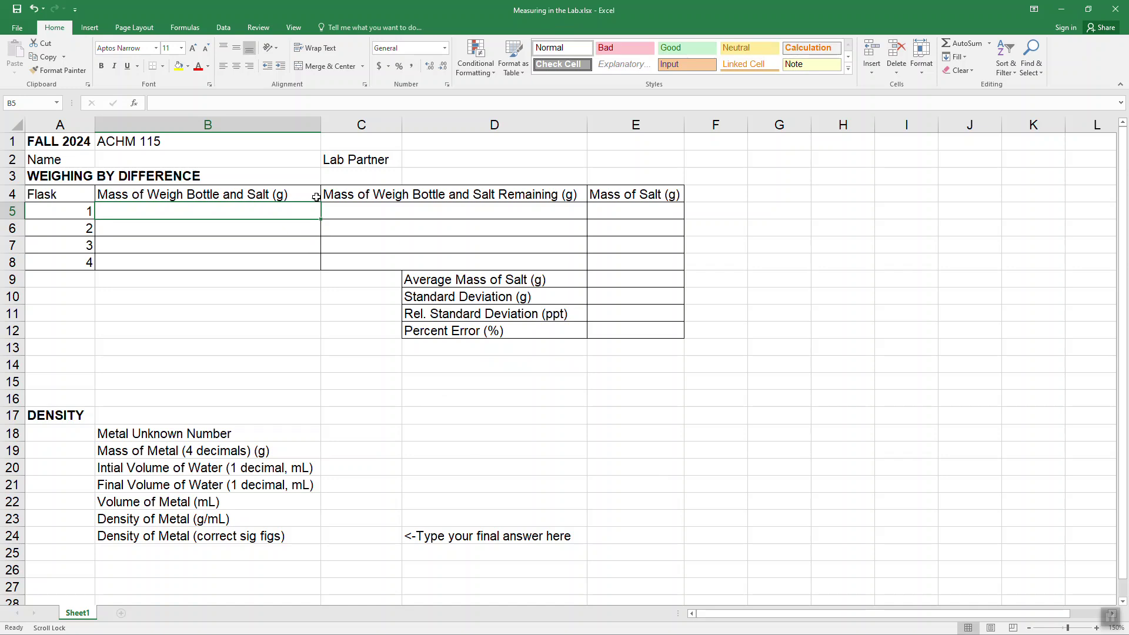
{"action": "type", "text": "14.5471"}
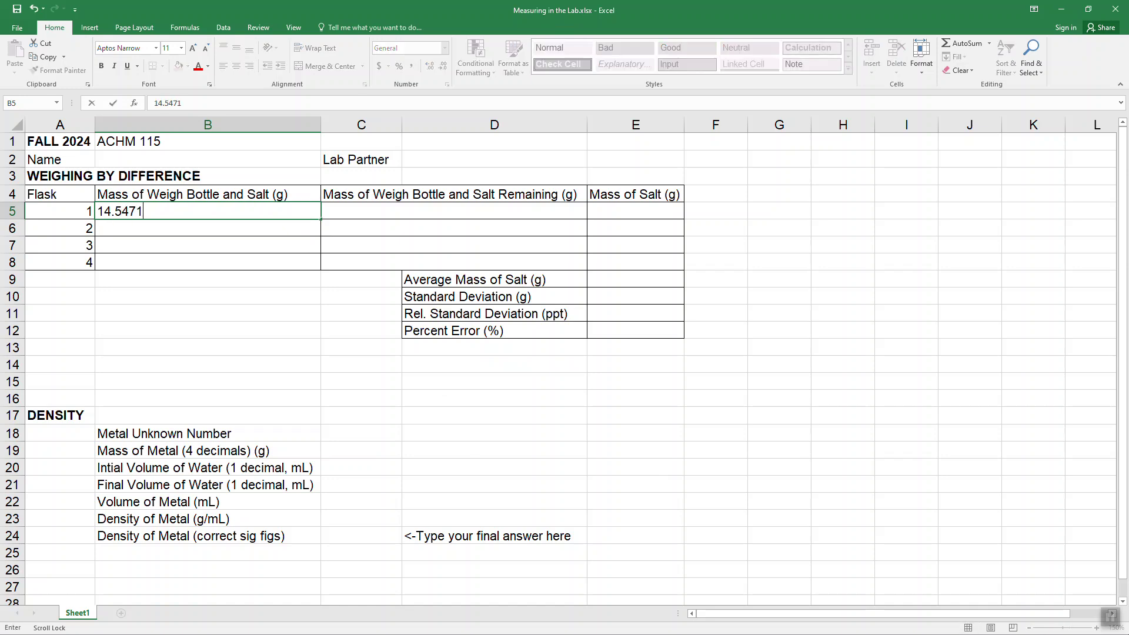
{"action": "left_click", "coordinate": [805, 345]}
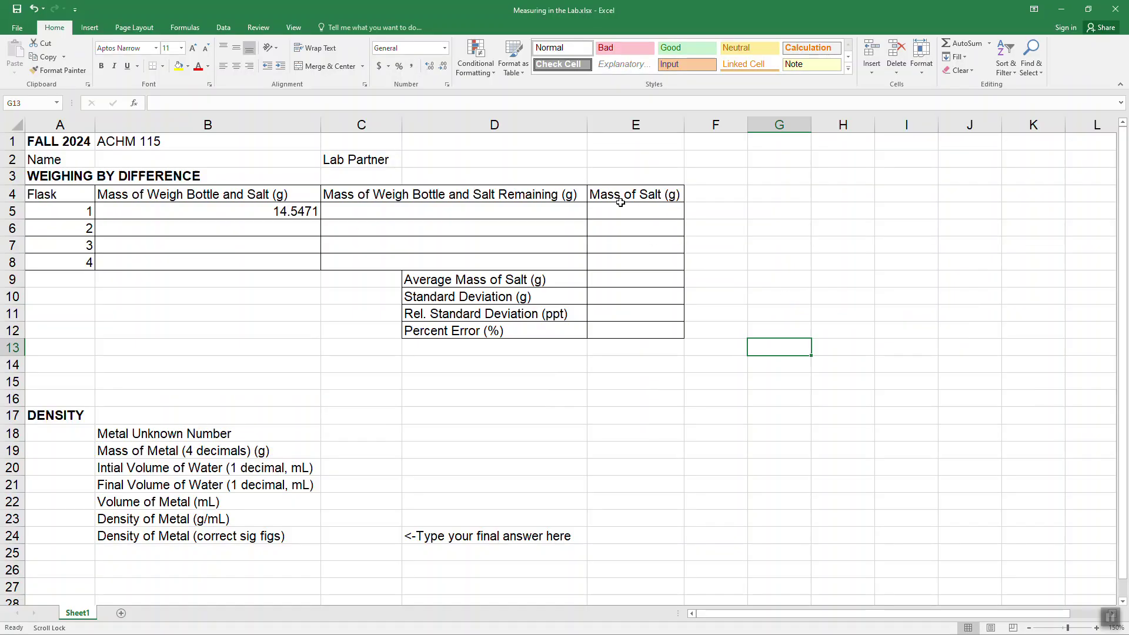
- Enter 14.2756 as flask 1's mass of weigh bottle and salt remaining
{"action": "left_click", "coordinate": [364, 213]}
{"action": "type", "text": "14.27"}
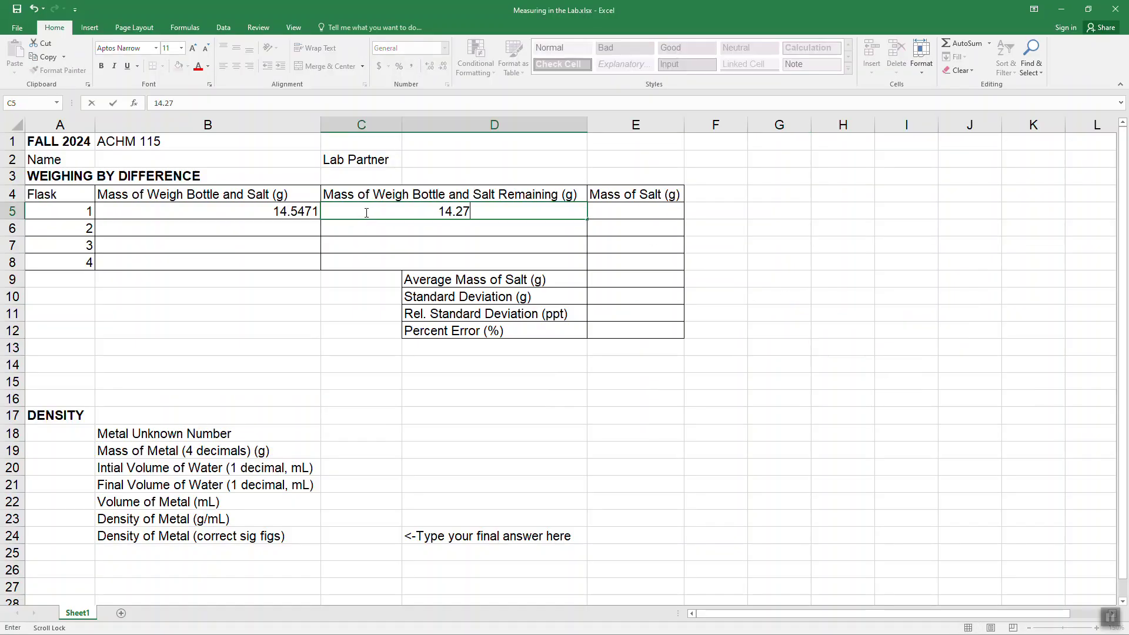
{"action": "type", "text": "56"}
{"action": "key", "text": "Return"}
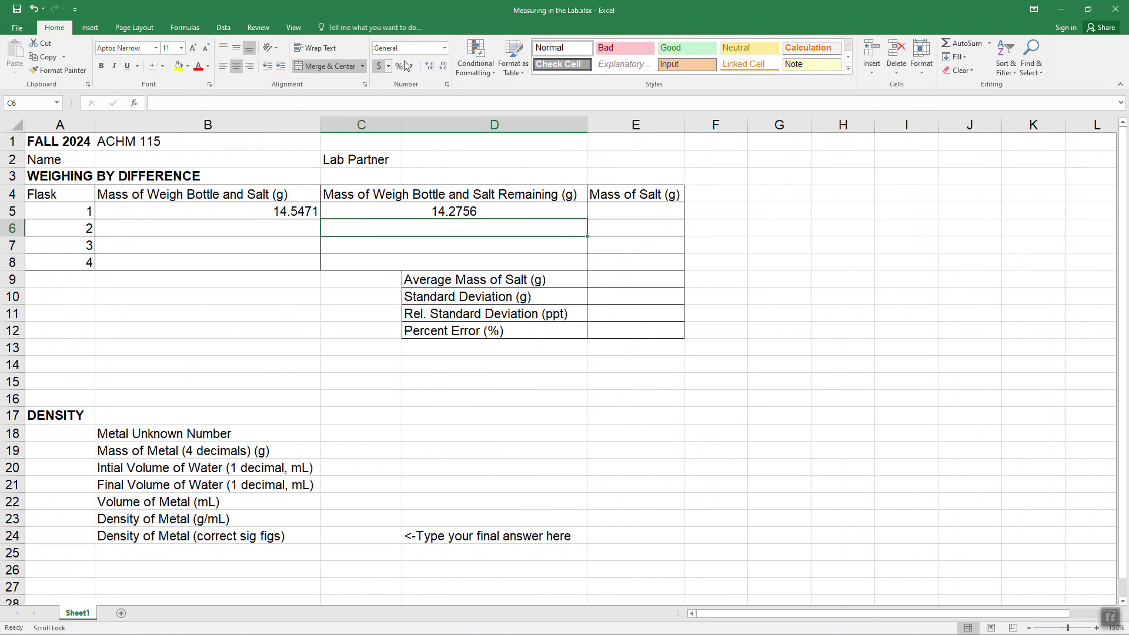
- Calculate flask 1's mass of salt in E5 with the formula =B5-C5
{"action": "left_click", "coordinate": [646, 207]}
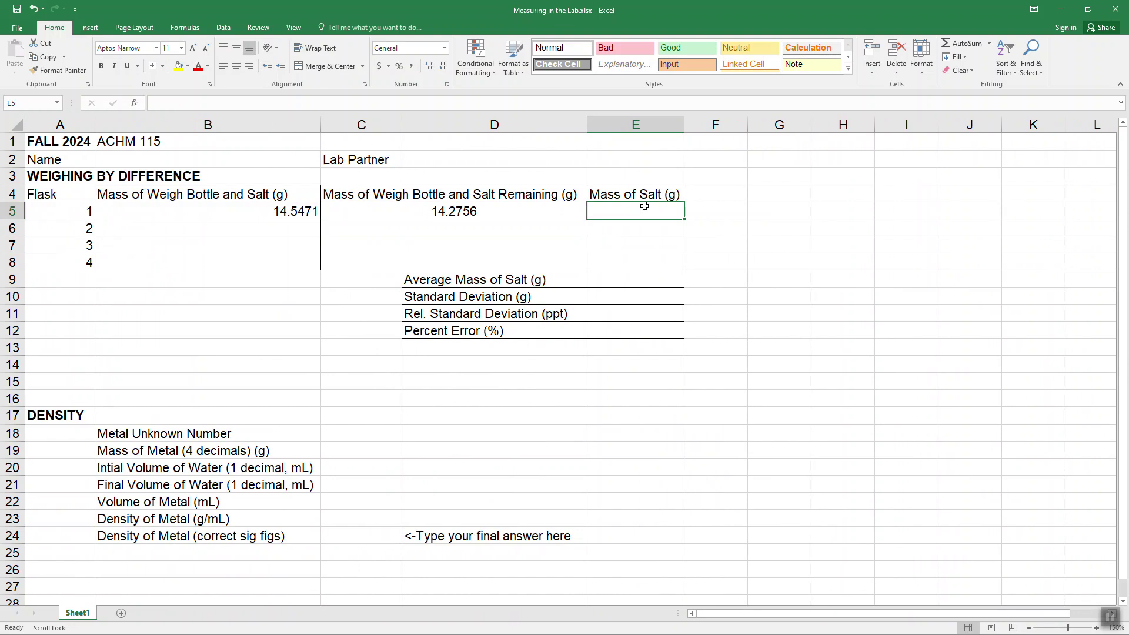
{"action": "type", "text": "="}
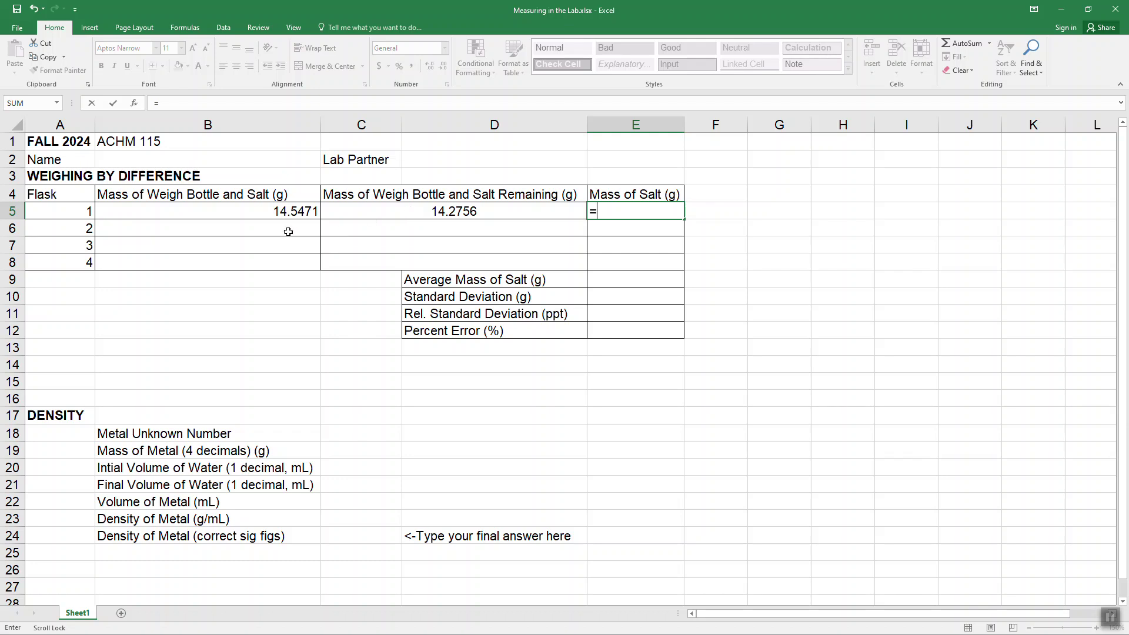
{"action": "left_click", "coordinate": [288, 213]}
{"action": "type", "text": "-"}
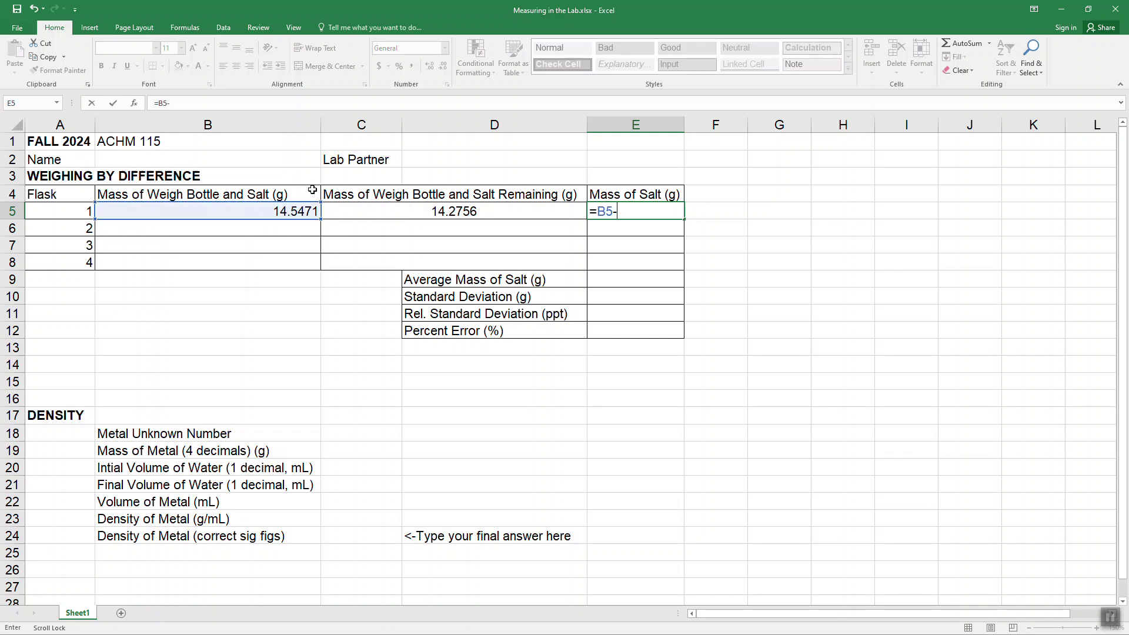
{"action": "left_click", "coordinate": [411, 214]}
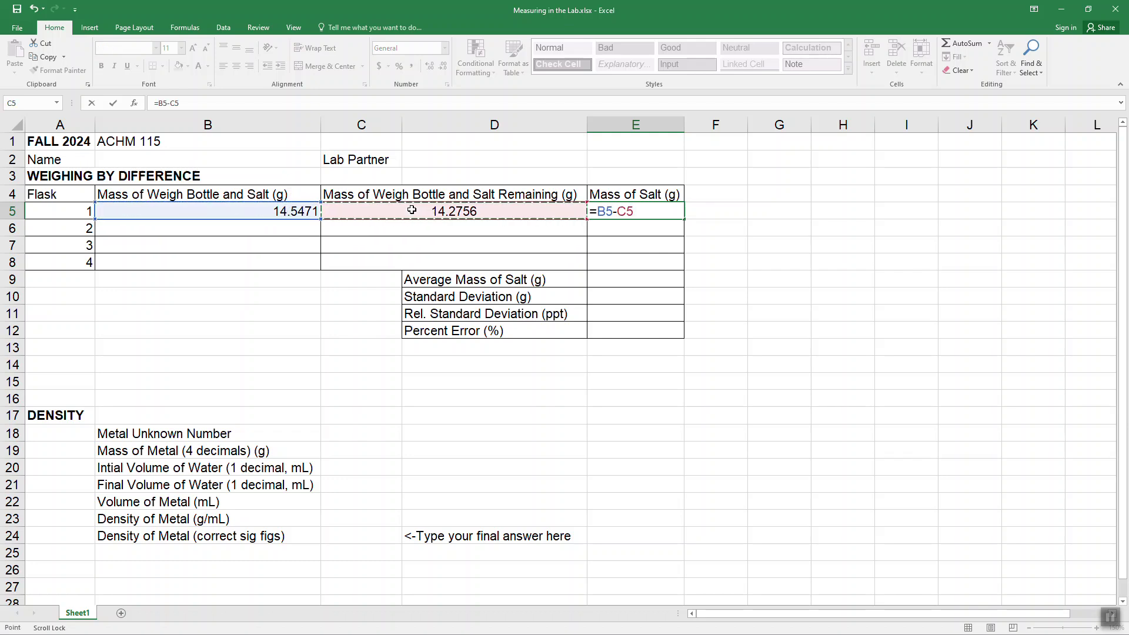
{"action": "key", "text": "Return"}
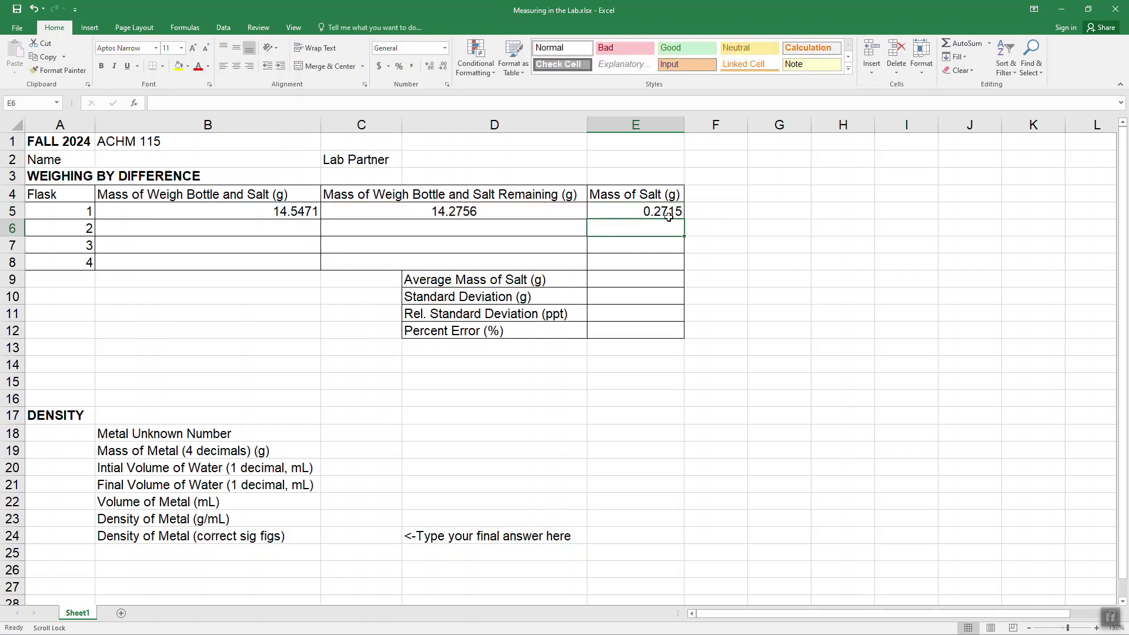
{"action": "left_click", "coordinate": [669, 217]}
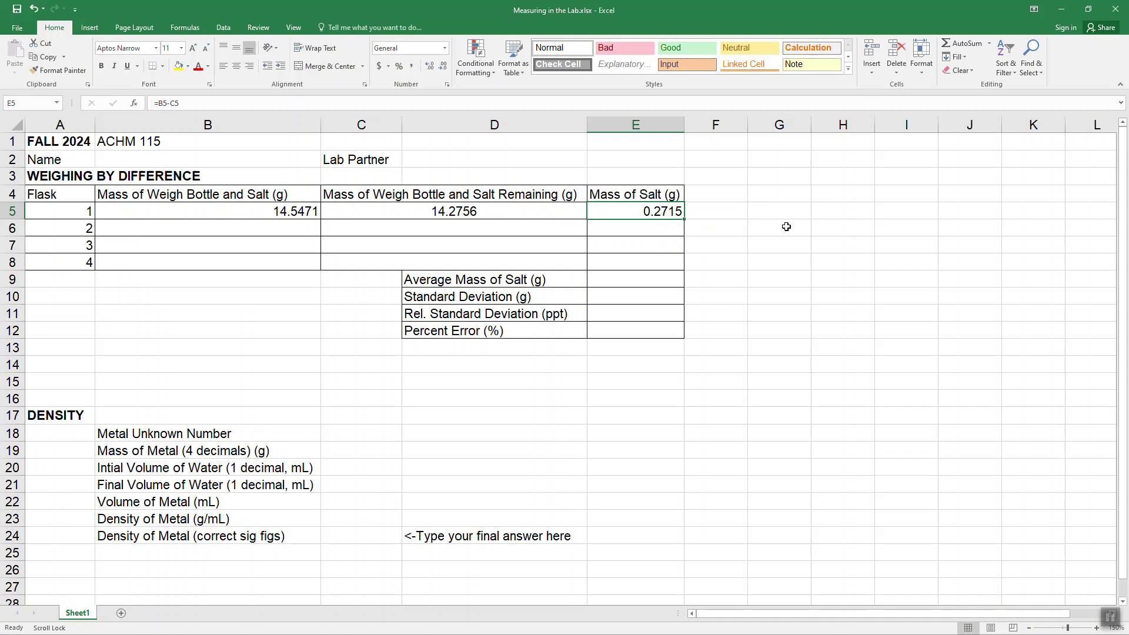
- Enter flask 1's remaining mass, 14.2756, as flask 2's mass of weigh bottle and salt in B6
{"action": "key", "text": "alt+Tab"}
{"action": "left_click", "coordinate": [505, 216]}
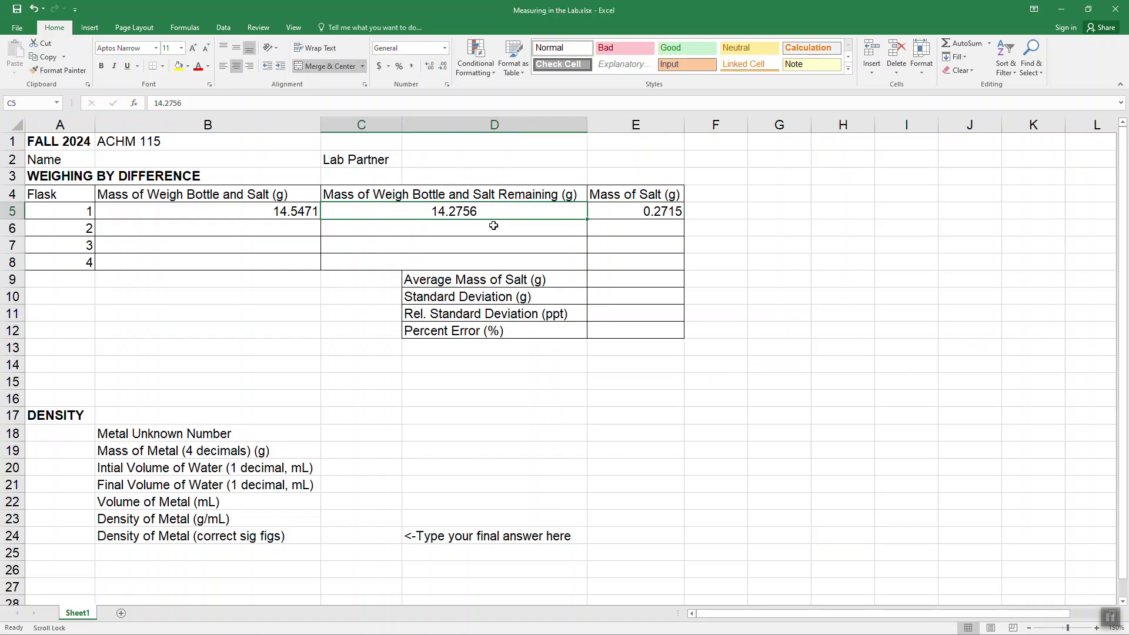
{"action": "left_click", "coordinate": [292, 229]}
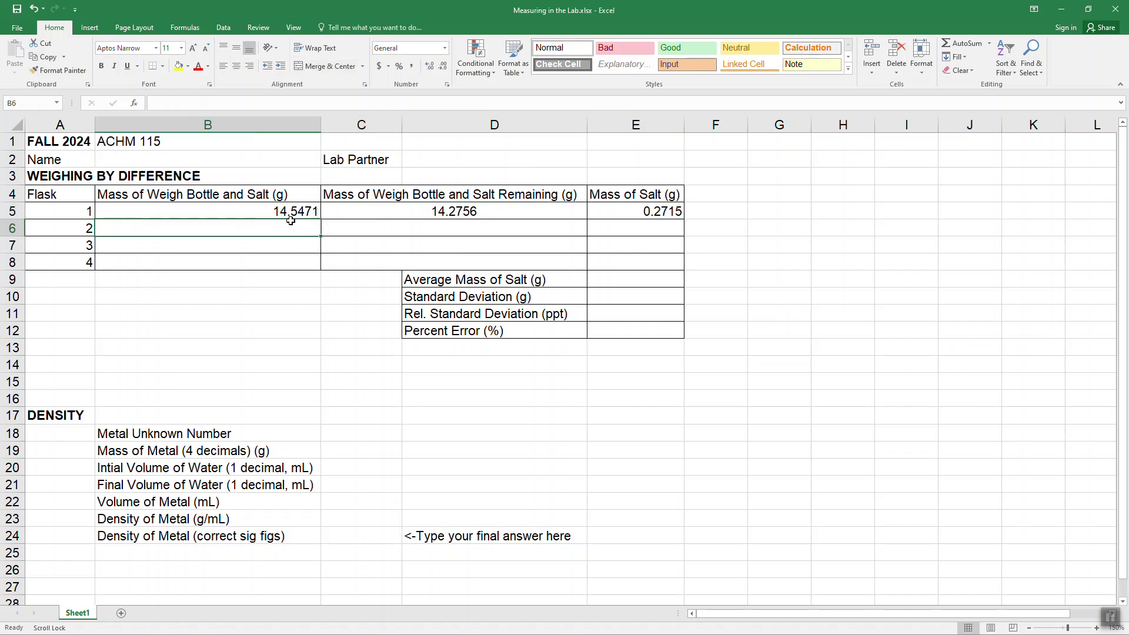
{"action": "type", "text": "14.2756"}
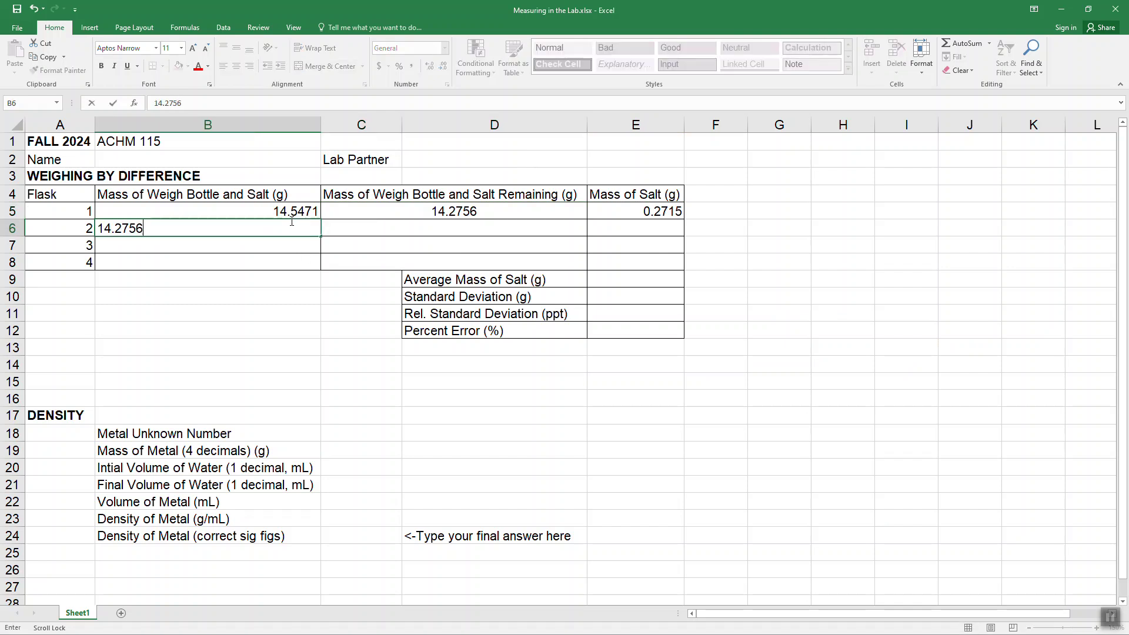
{"action": "key", "text": "Return"}
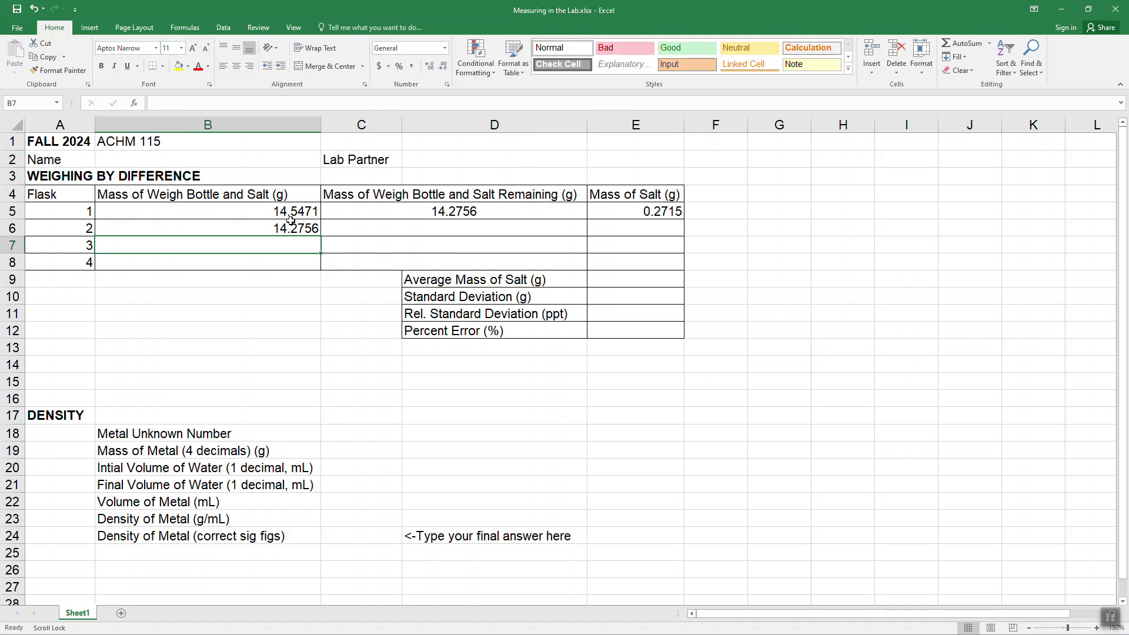
{"action": "scroll", "coordinate": [291, 220], "scroll_direction": "right", "scroll_amount": 1}
{"action": "scroll", "coordinate": [291, 220], "scroll_direction": "left", "scroll_amount": 1}
{"action": "left_click", "coordinate": [422, 224]}
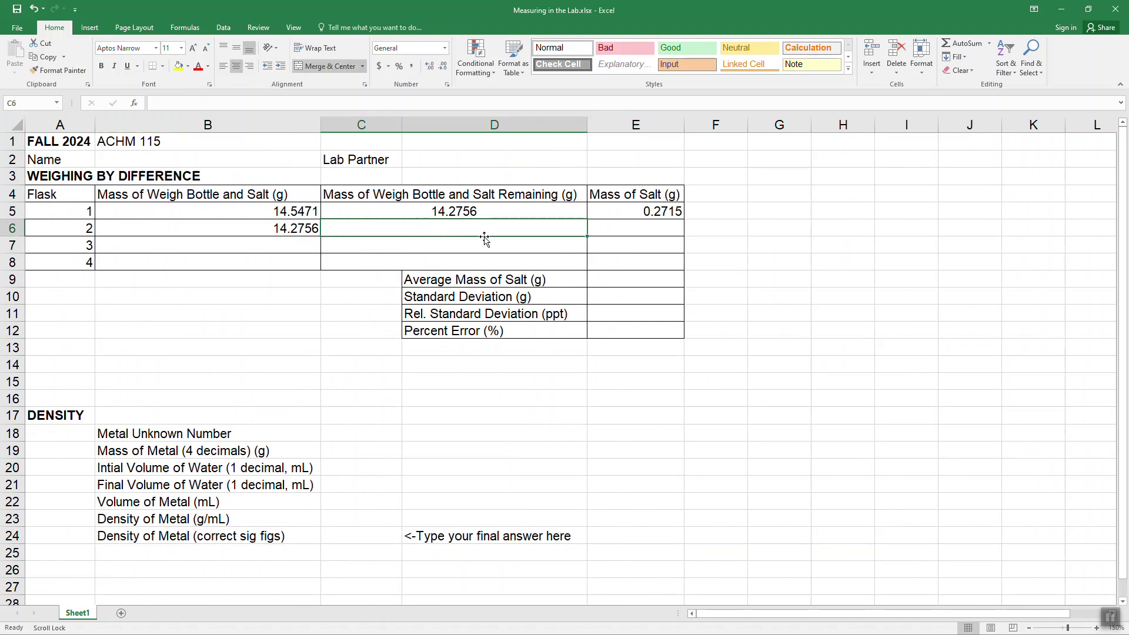
{"action": "left_click", "coordinate": [286, 247]}
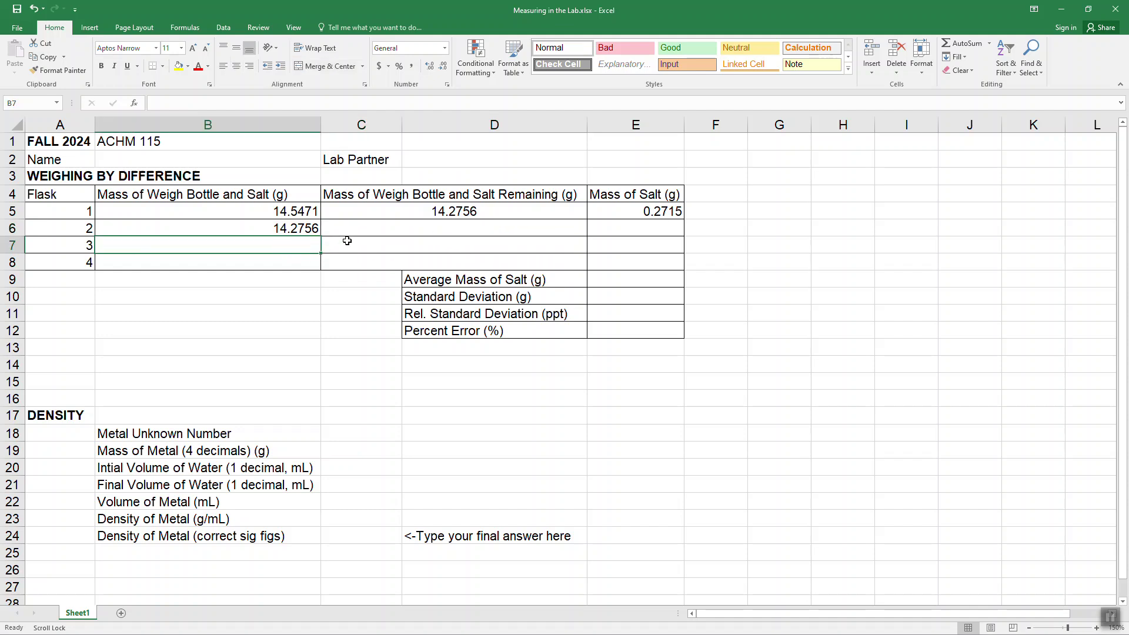
{"action": "left_click", "coordinate": [352, 241]}
{"action": "left_click", "coordinate": [277, 266]}
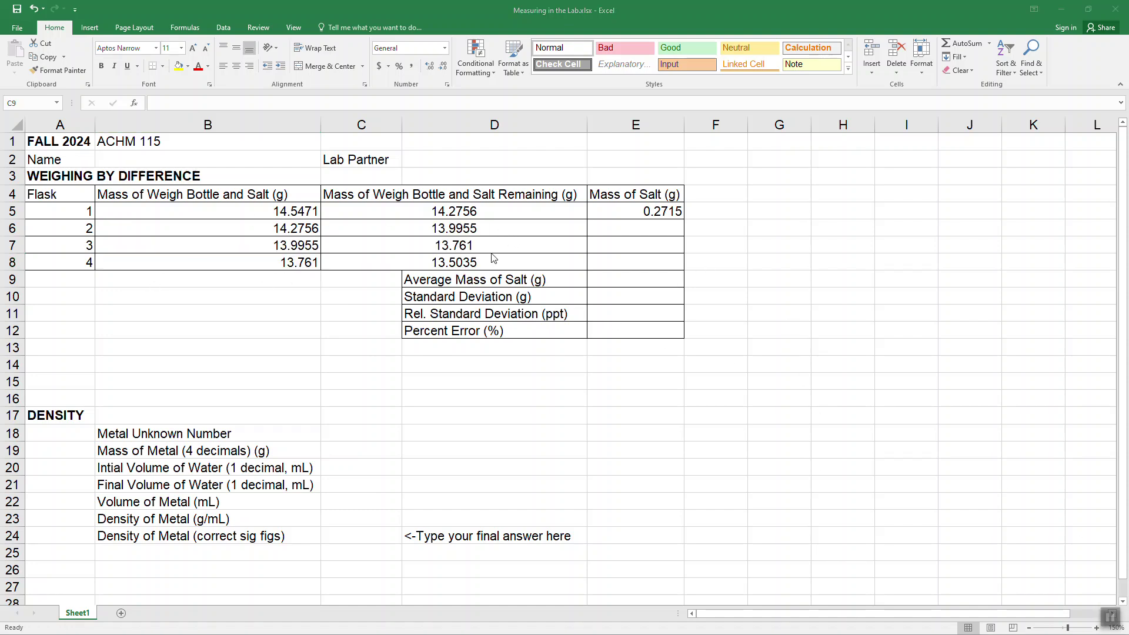
- Try to add a trailing zero to flask 3's remaining mass in C7, entering =13.7610
{"action": "left_click", "coordinate": [424, 245]}
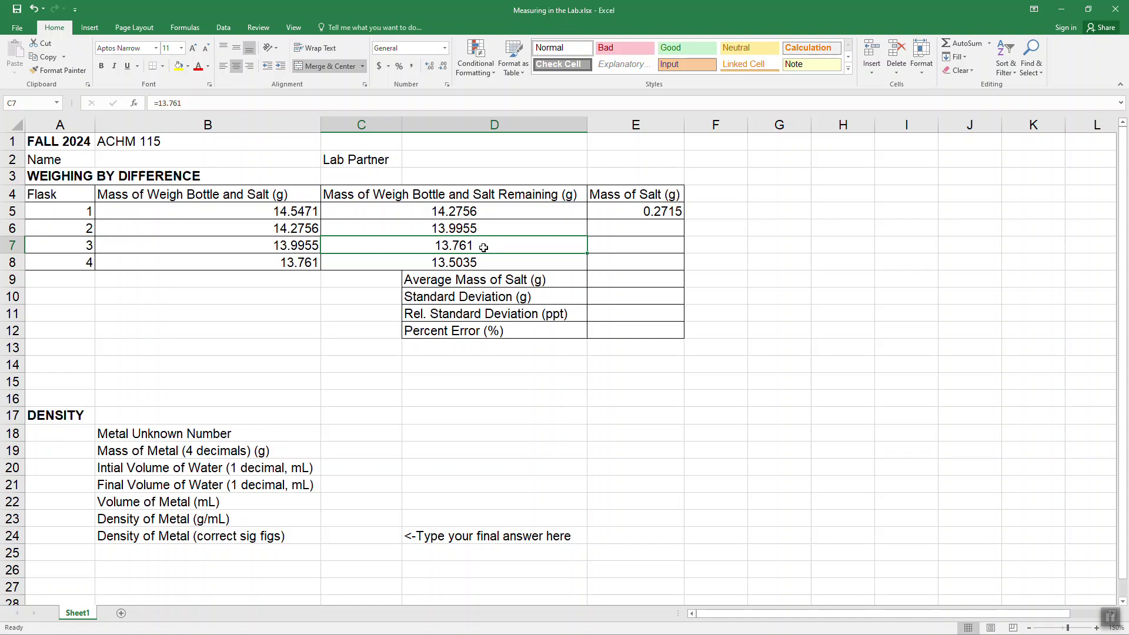
{"action": "left_click", "coordinate": [206, 105]}
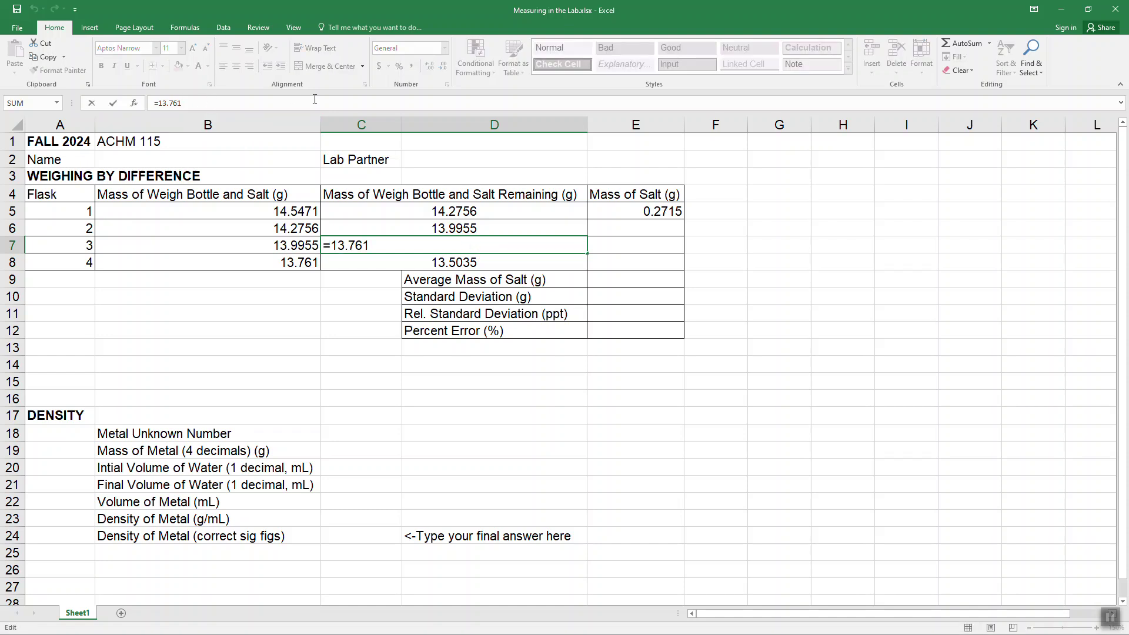
{"action": "type", "text": "0"}
{"action": "key", "text": "Return"}
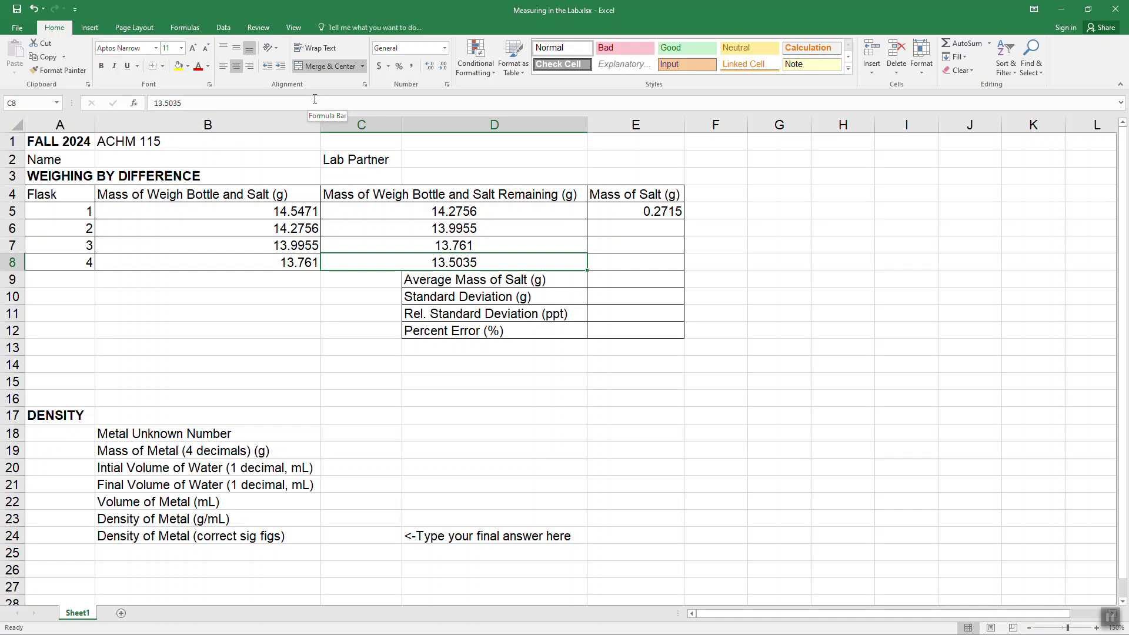
- Compare each flask's remaining mass with the starting mass of the following flask, ending at flask 1's mass of salt
{"action": "key", "text": "Up"}
{"action": "key", "text": "Left"}
{"action": "key", "text": "Right"}
{"action": "key", "text": "Up"}
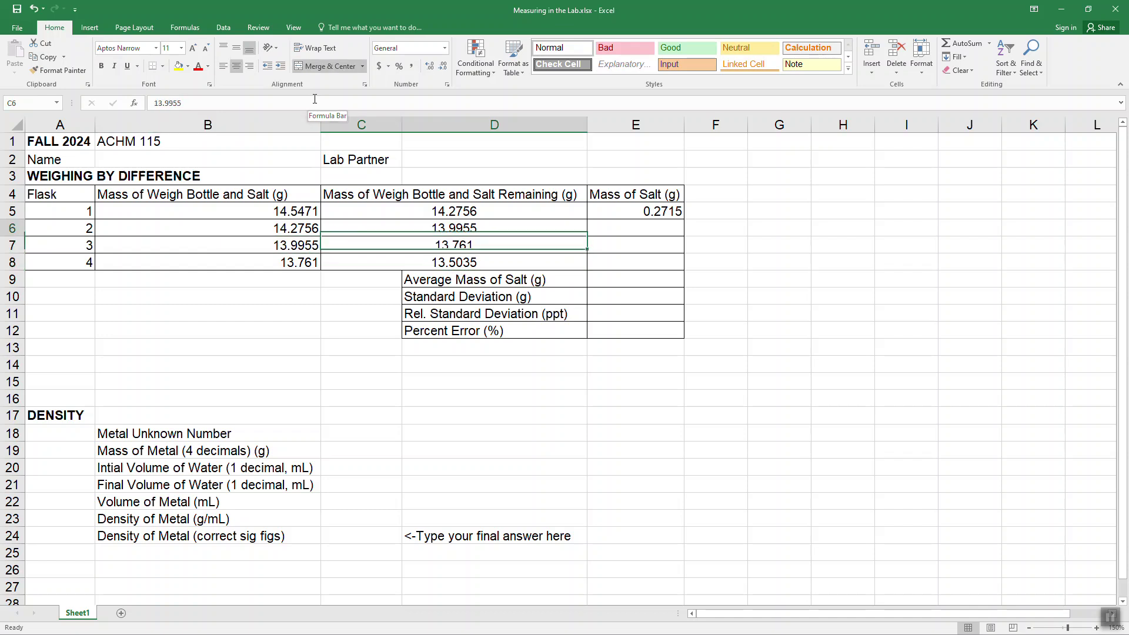
{"action": "key", "text": "Left"}
{"action": "key", "text": "Down"}
{"action": "key", "text": "Right"}
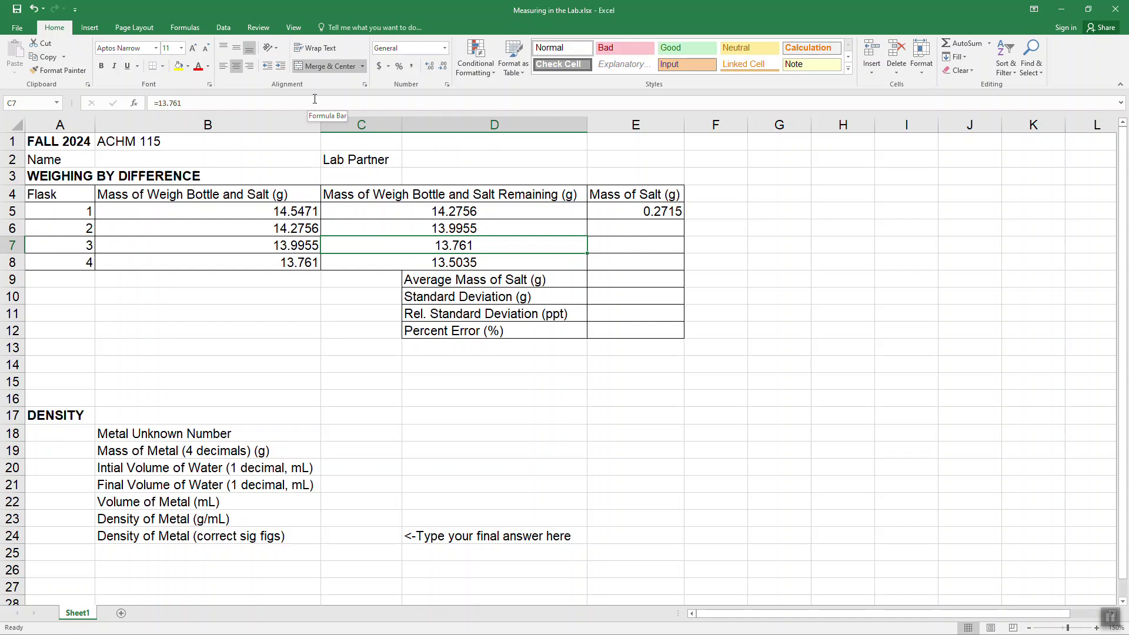
{"action": "key", "text": "Up"}
{"action": "key", "text": "Left"}
{"action": "key", "text": "Down"}
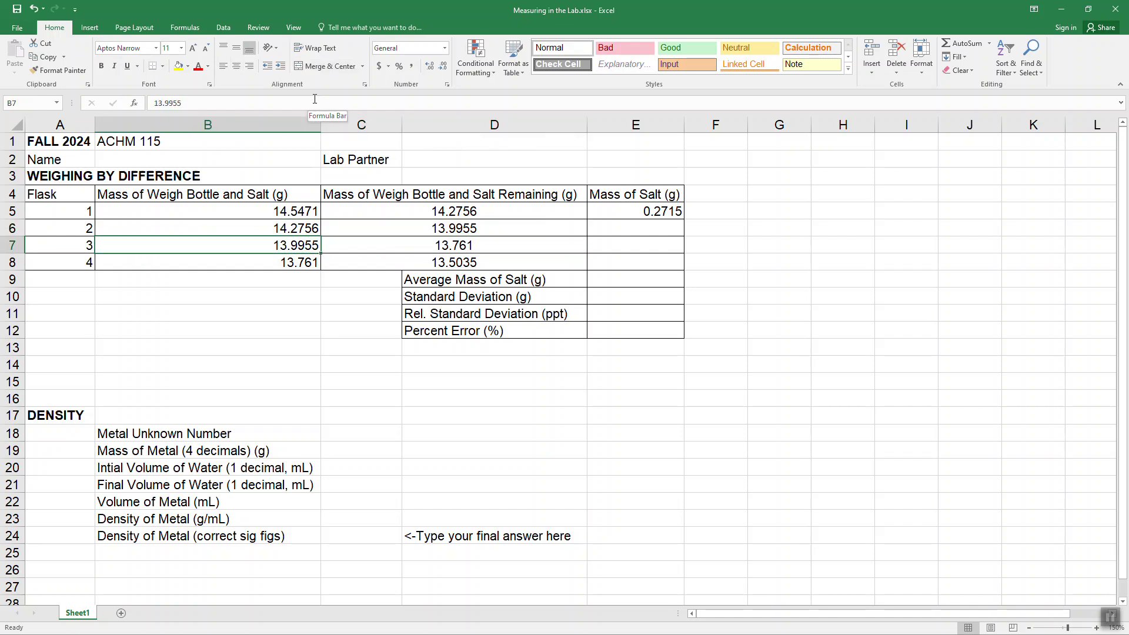
{"action": "key", "text": "Down"}
{"action": "key", "text": "Right"}
{"action": "key", "text": "Right"}
{"action": "key", "text": "Up"}
{"action": "key", "text": "Up"}
{"action": "key", "text": "Up"}
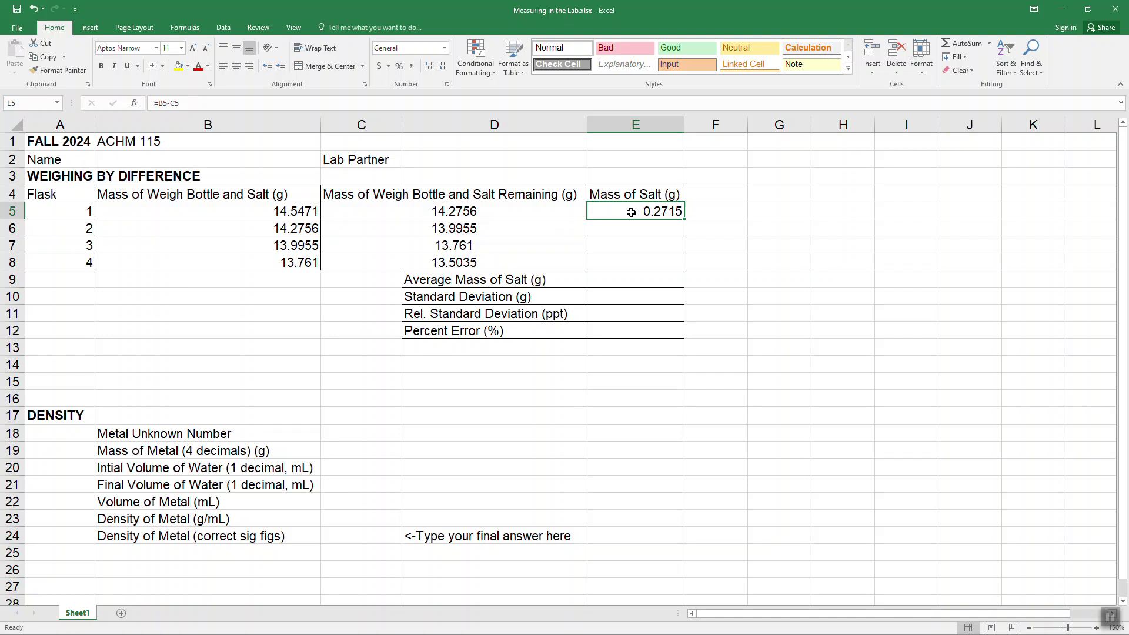
- Try calculating flask 2's mass of salt in E6 with the formula =C6-B6
{"action": "left_click", "coordinate": [643, 234]}
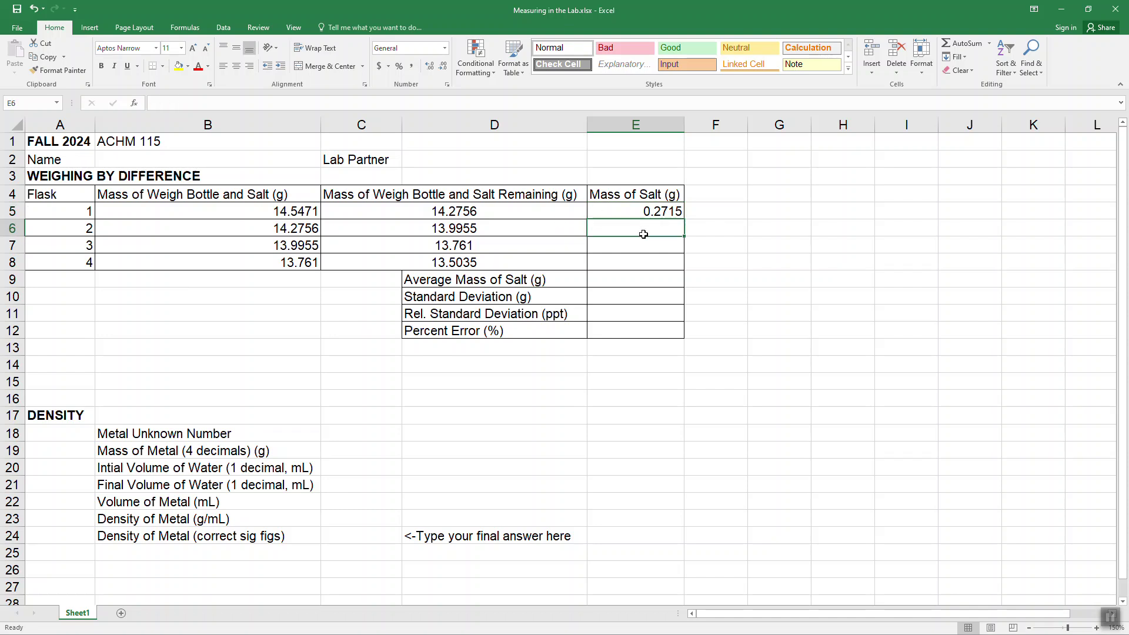
{"action": "type", "text": "="}
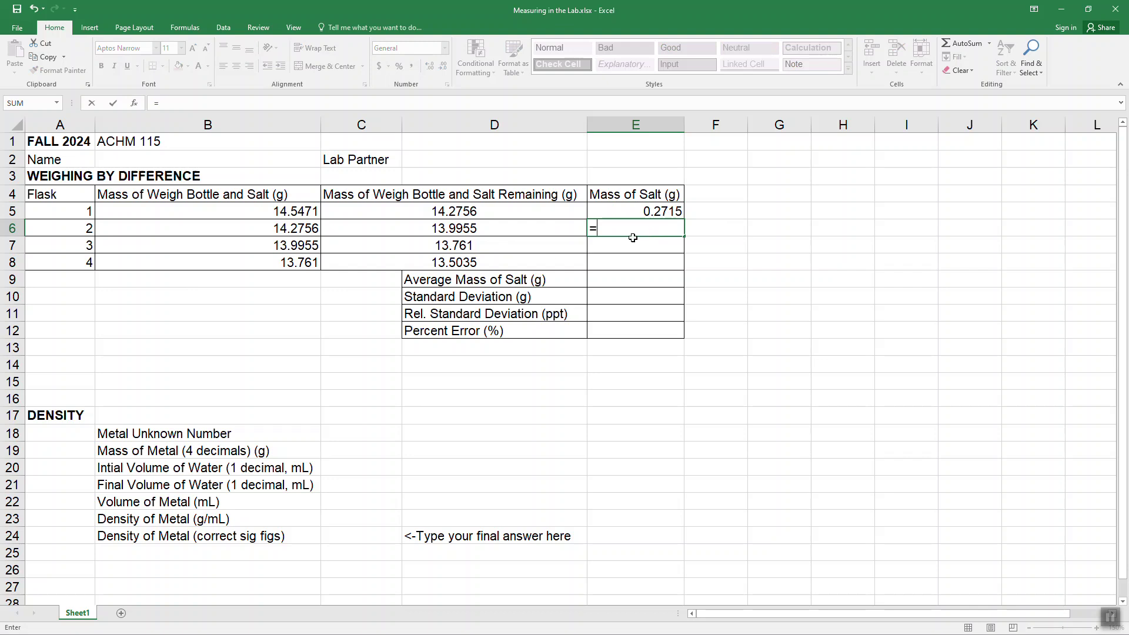
{"action": "left_click", "coordinate": [472, 230]}
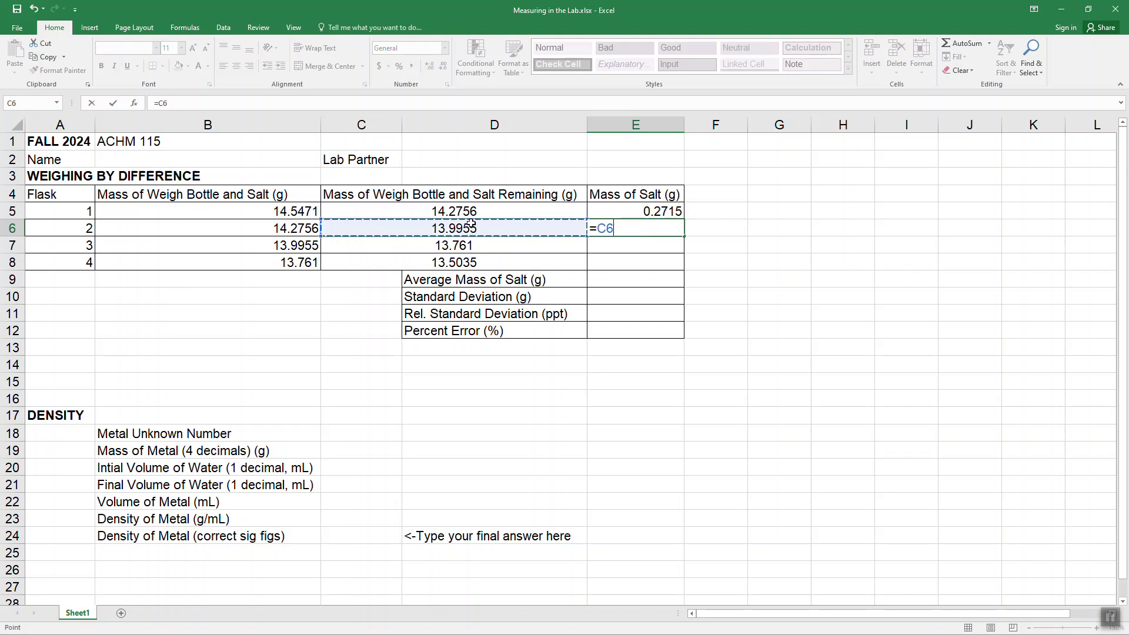
{"action": "type", "text": "-"}
{"action": "left_click", "coordinate": [310, 228]}
{"action": "key", "text": "Return"}
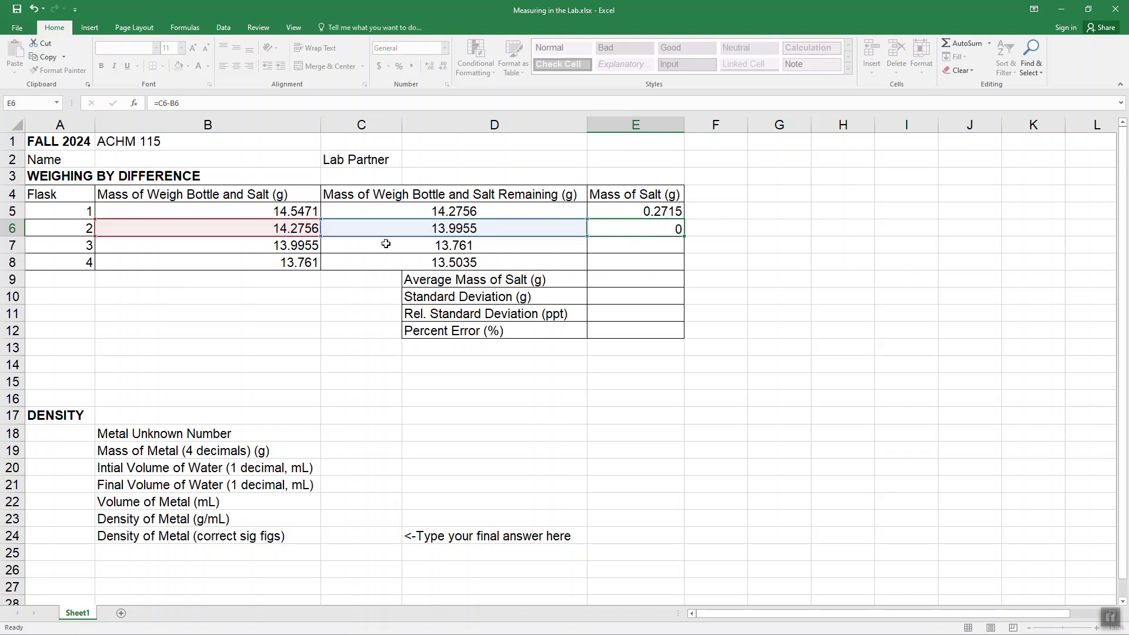
- Replace flask 2's mass of salt formula in E6 with =B6-C6
{"action": "left_click", "coordinate": [646, 223]}
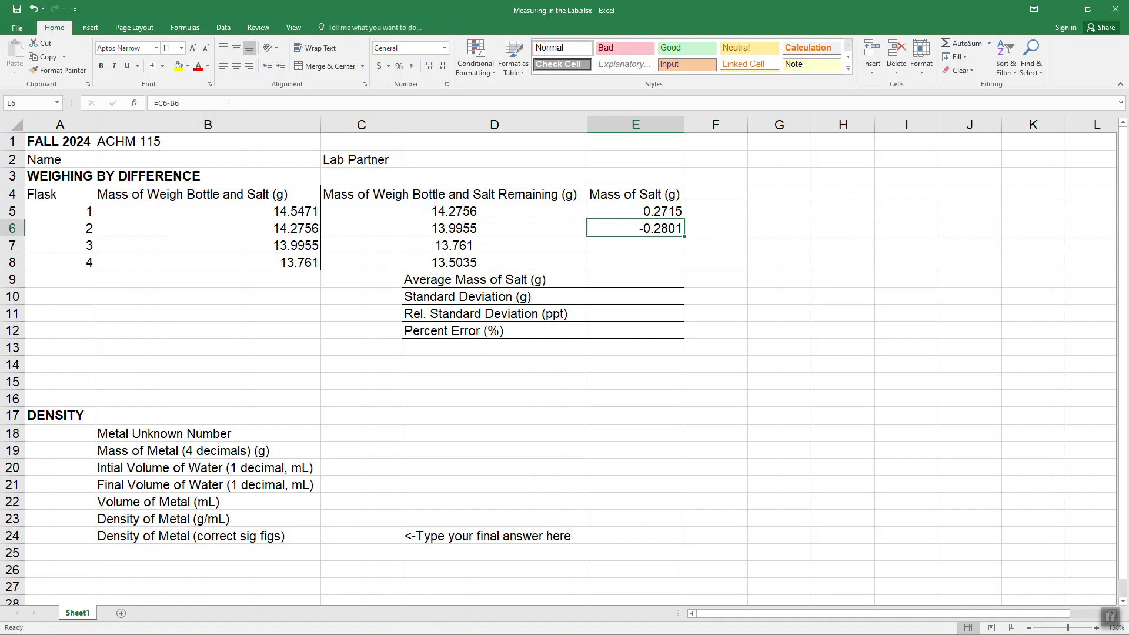
{"action": "left_click", "coordinate": [180, 103]}
{"action": "left_click_drag", "start_coordinate": [180, 103], "coordinate": [157, 103]}
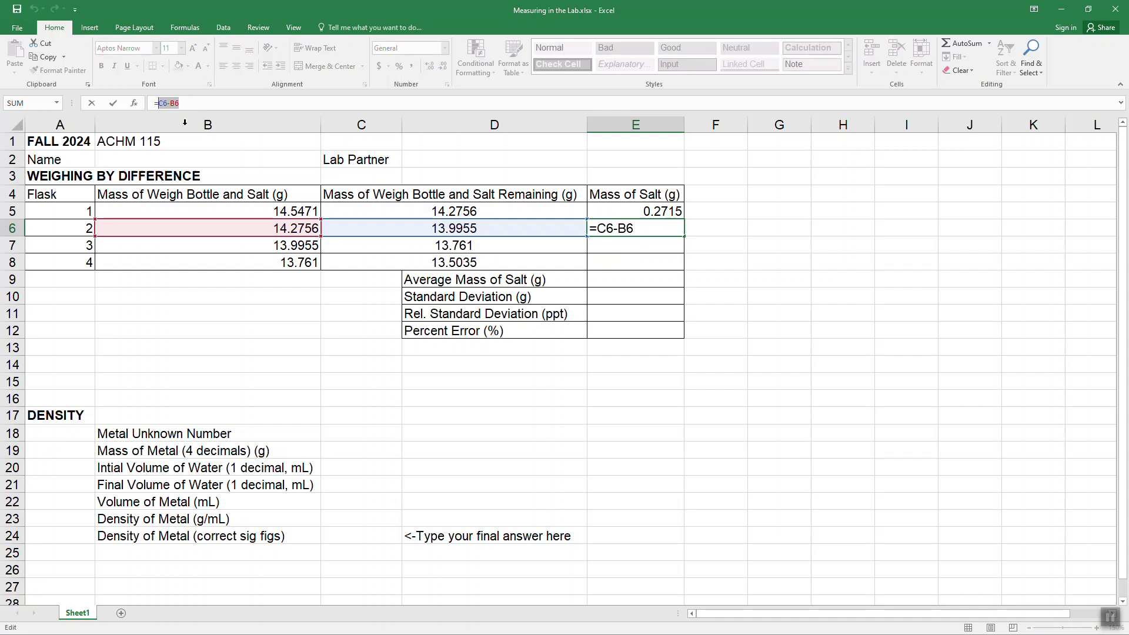
{"action": "left_click", "coordinate": [232, 227]}
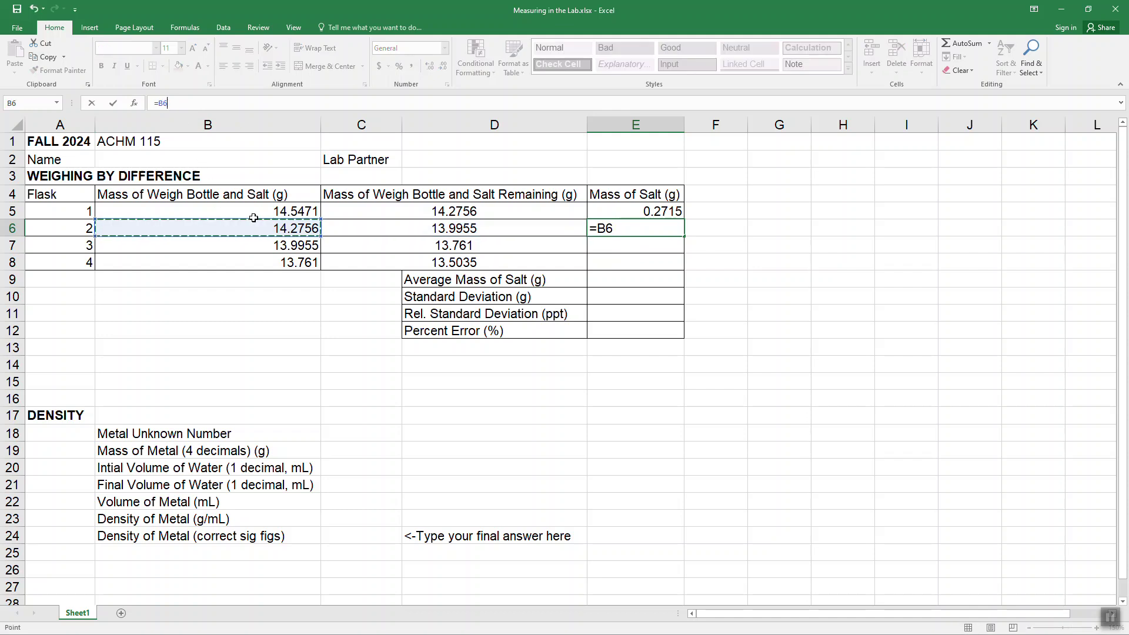
{"action": "type", "text": "-"}
{"action": "left_click", "coordinate": [375, 227]}
{"action": "key", "text": "Return"}
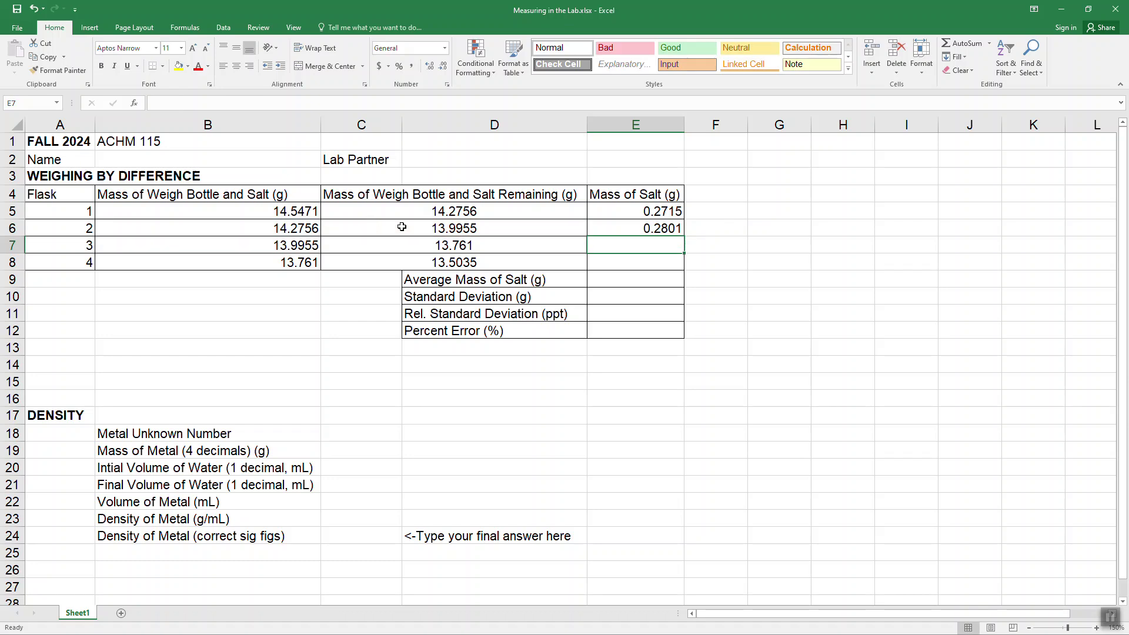
- Fill flask 1's mass of salt formula from E5 down through E8 for the remaining flasks
{"action": "left_click", "coordinate": [667, 204]}
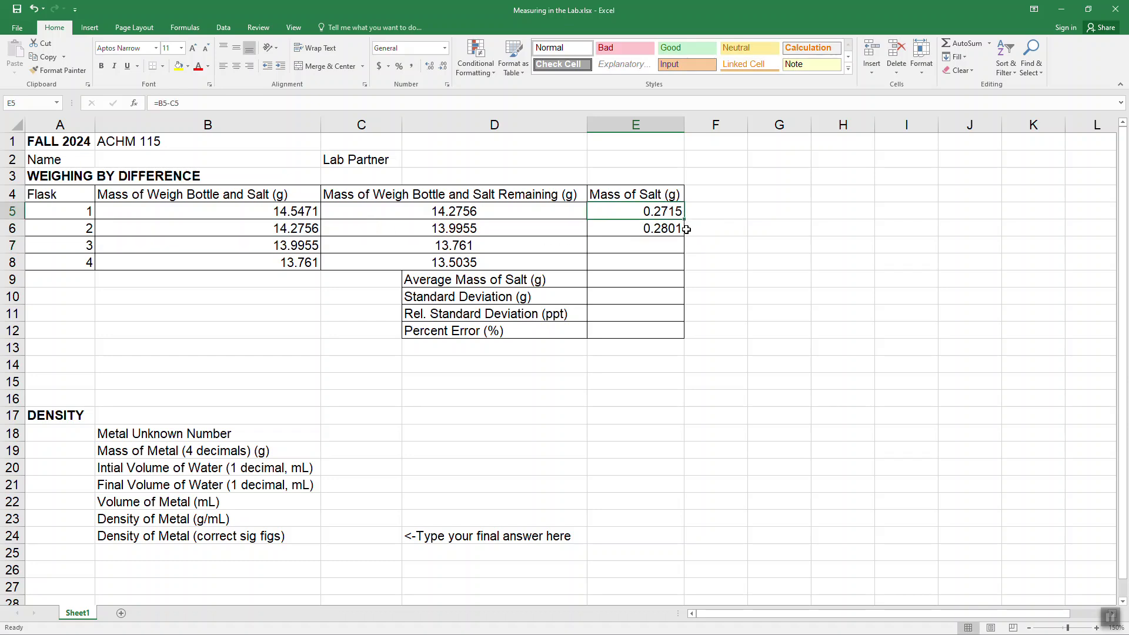
{"action": "left_click_drag", "start_coordinate": [686, 220], "coordinate": [675, 268]}
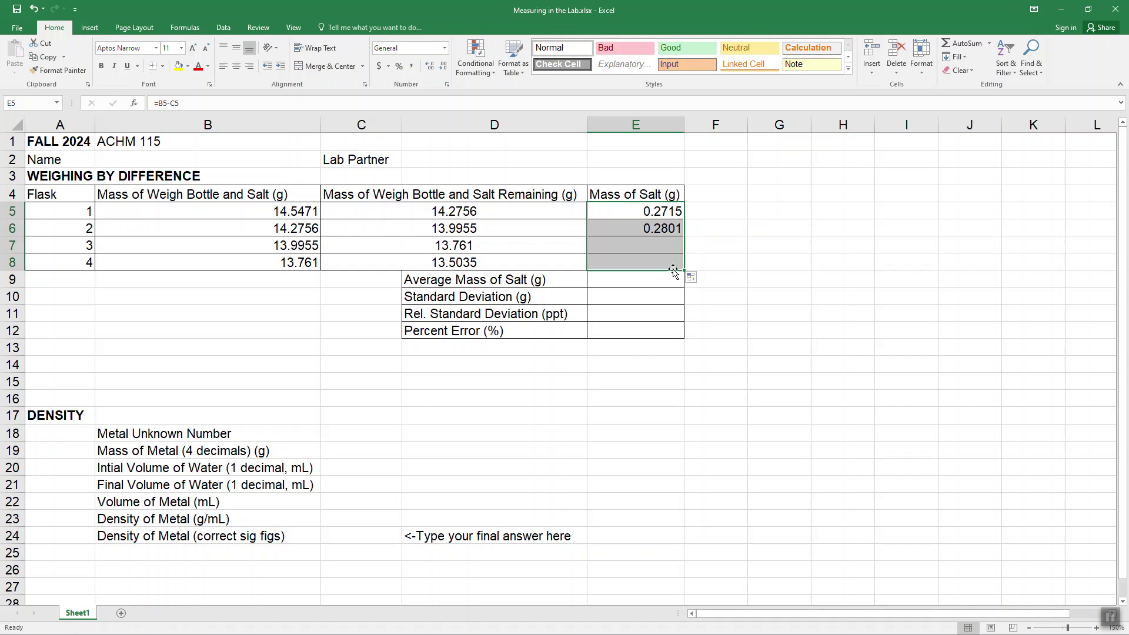
{"action": "left_click", "coordinate": [653, 282]}
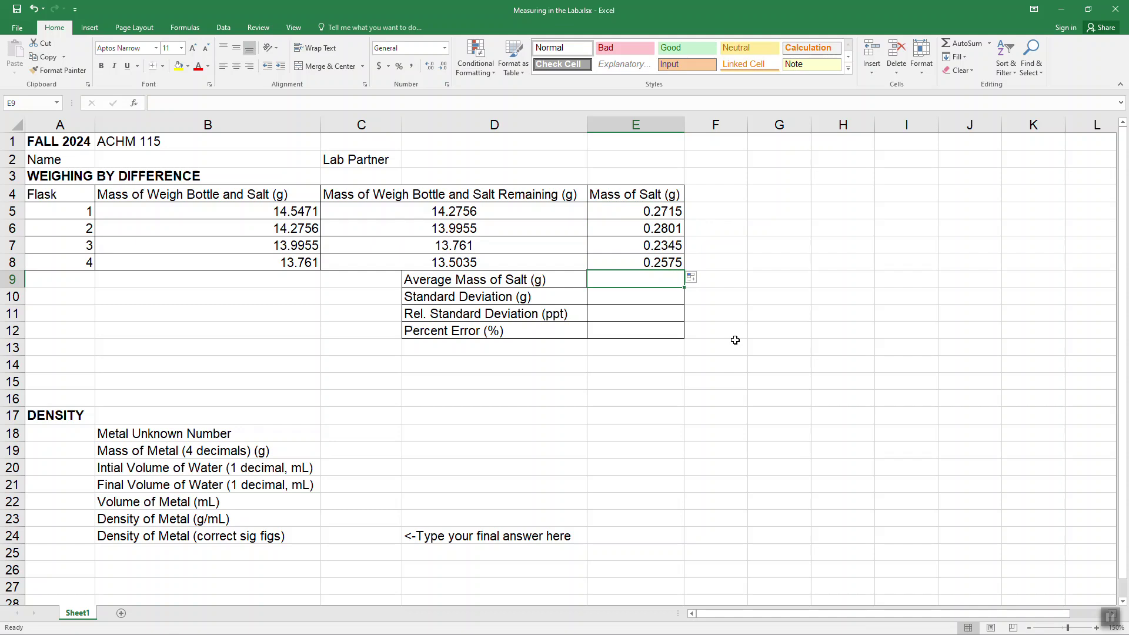
- Check the filled mass of salt formulas, including which cells flask 4's formula in E8 refers to
{"action": "key", "text": "Up"}
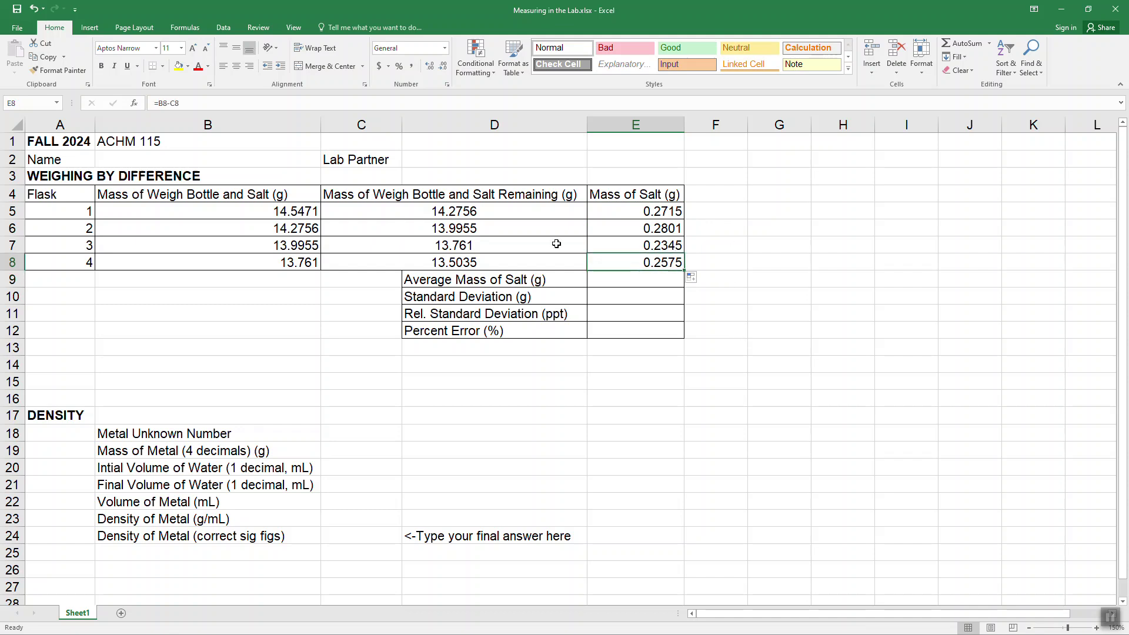
{"action": "left_click", "coordinate": [195, 103]}
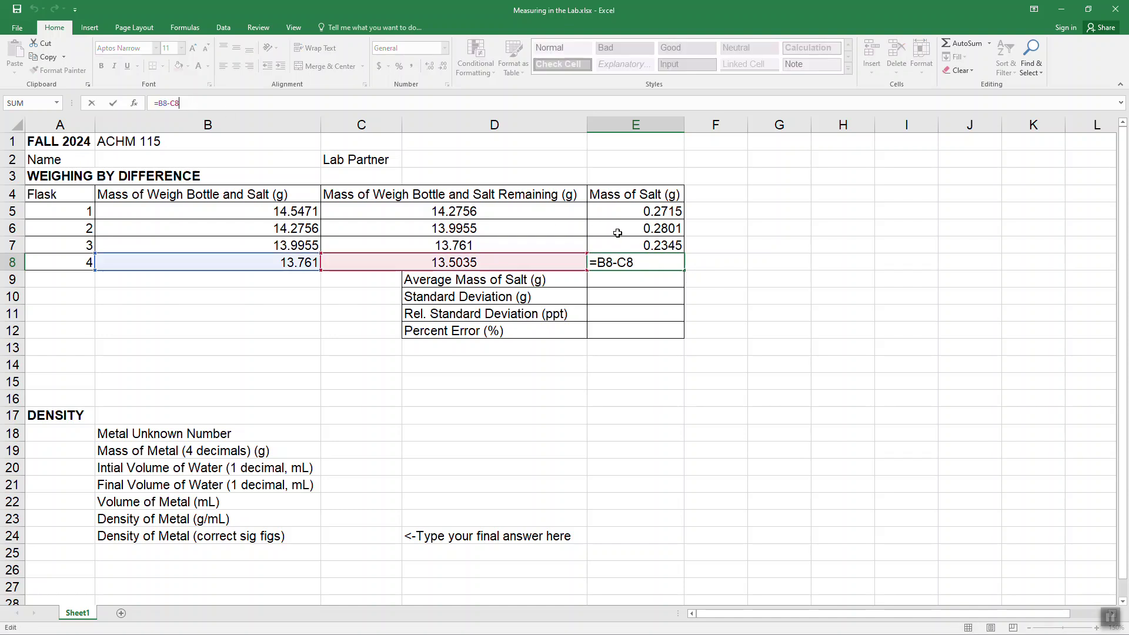
{"action": "key", "text": "shift+Return"}
{"action": "left_click", "coordinate": [234, 103]}
{"action": "key", "text": "Return"}
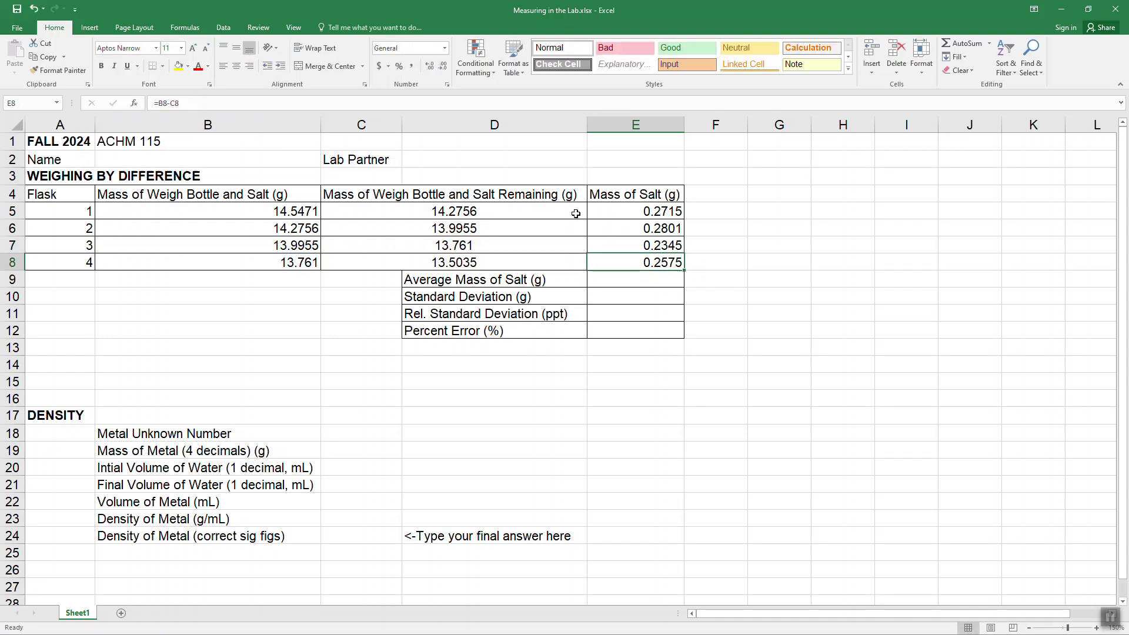
{"action": "left_click", "coordinate": [625, 226]}
{"action": "left_click", "coordinate": [272, 99]}
{"action": "key", "text": "Return"}
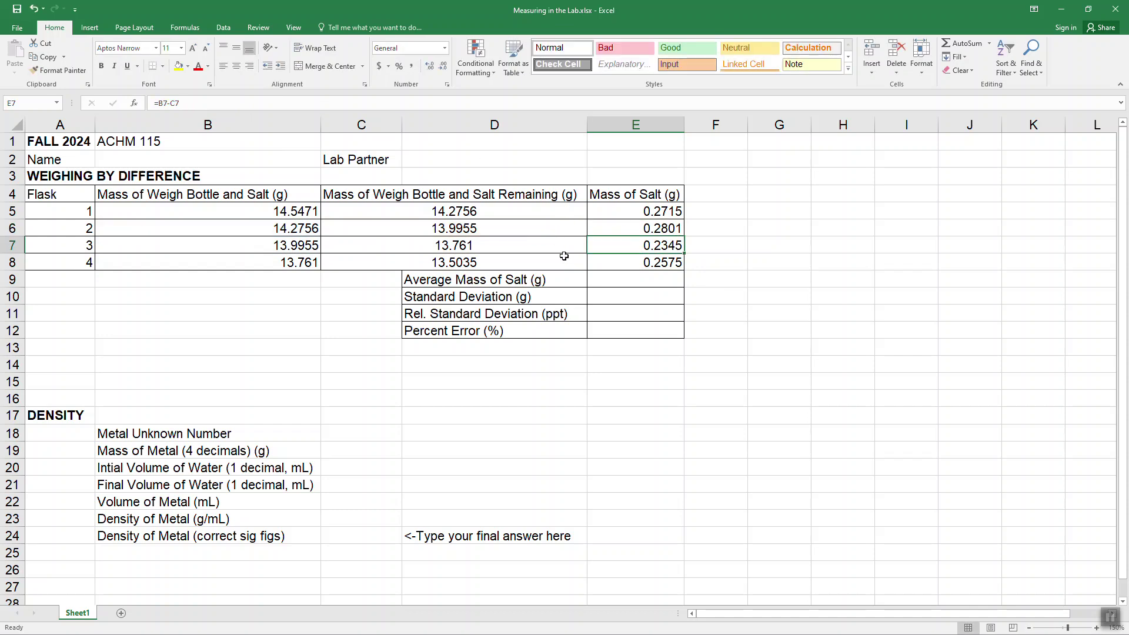
- Calculate the average mass of salt in E9 with the formula =AVERAGE(E5:E8)
{"action": "left_click", "coordinate": [607, 280]}
{"action": "type", "text": "=average"}
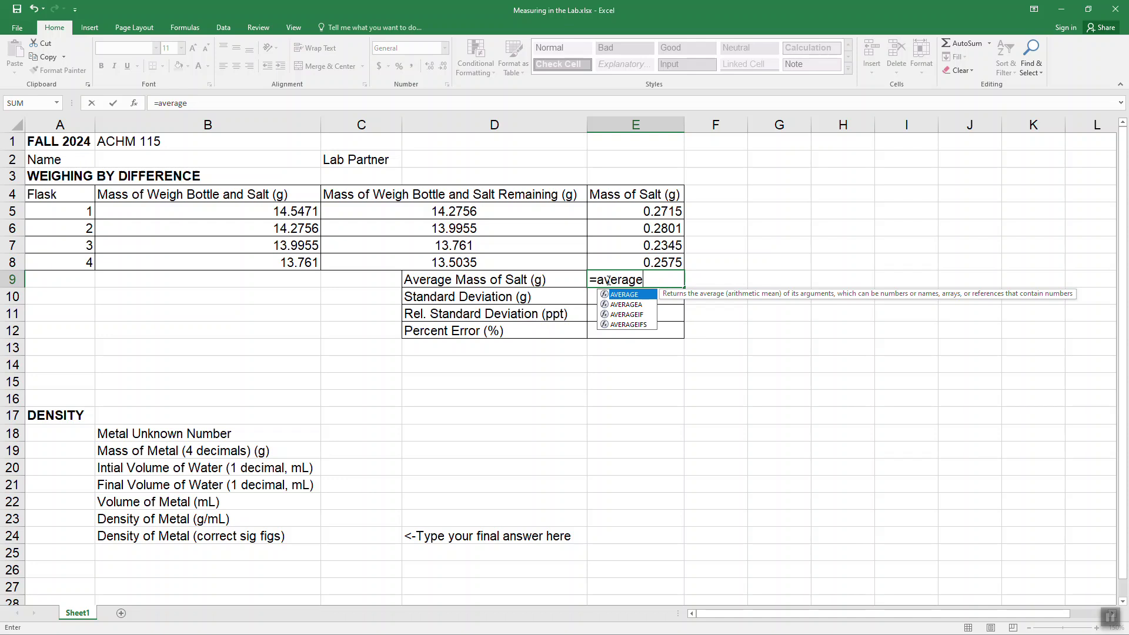
{"action": "type", "text": "("}
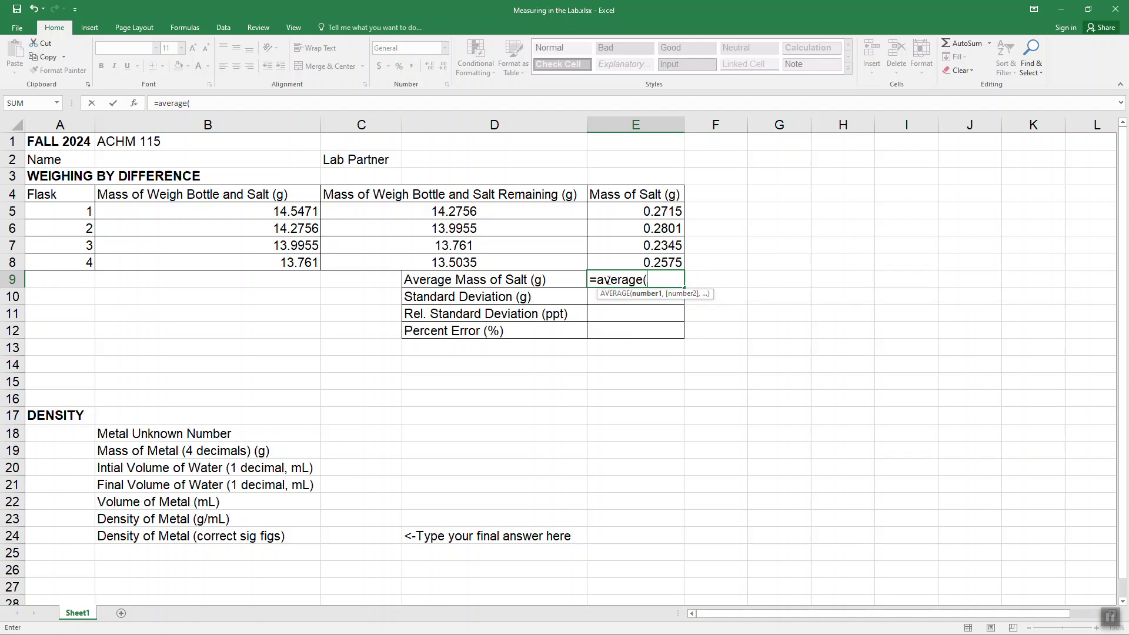
{"action": "key", "text": "Up"}
{"action": "key", "text": "shift+Up"}
{"action": "key", "text": "shift+Up"}
{"action": "key", "text": "shift+Up"}
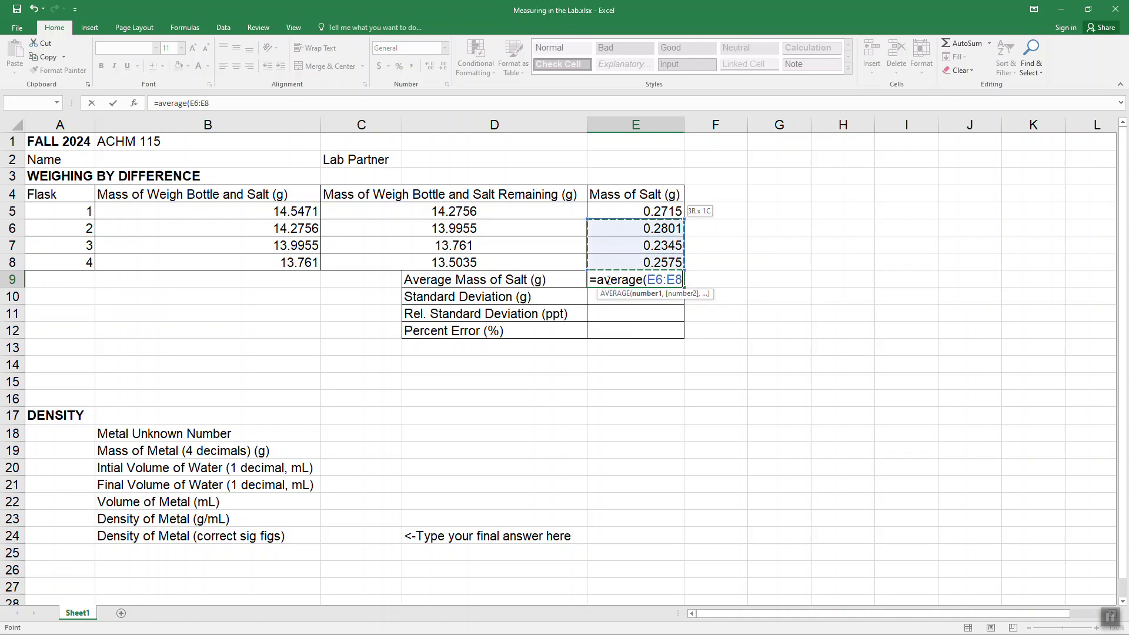
{"action": "key", "text": "Return"}
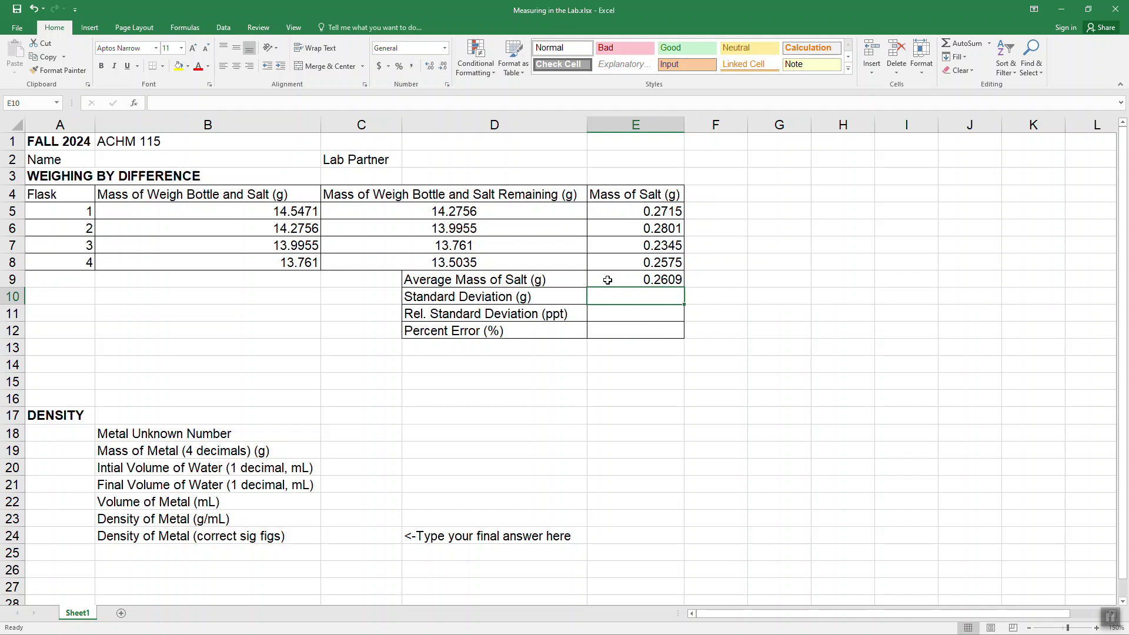
- Calculate the standard deviation of the four salt masses in E10 with the formula =STDEV(E5:E8)
{"action": "type", "text": "=stde"}
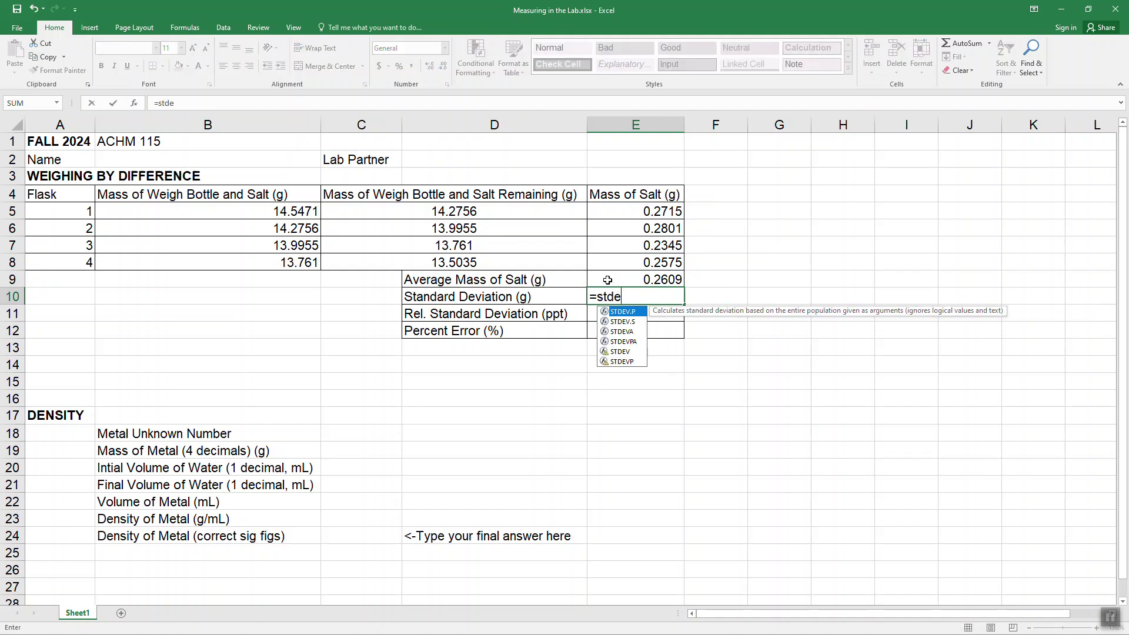
{"action": "type", "text": "v("}
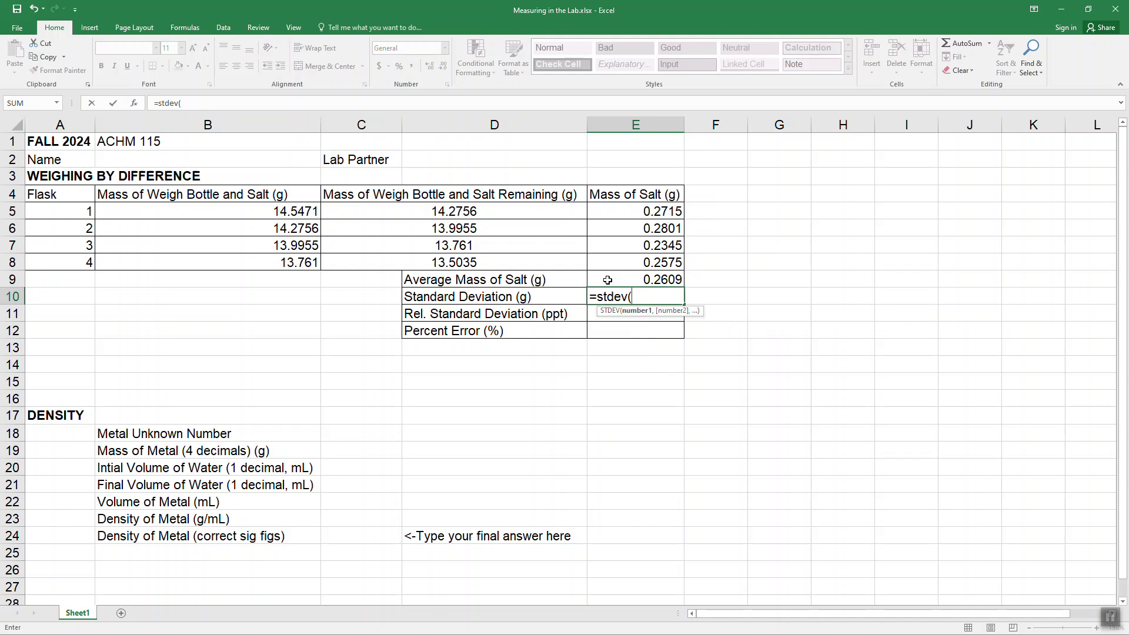
{"action": "key", "text": "Up"}
{"action": "key", "text": "Up"}
{"action": "key", "text": "shift+Up"}
{"action": "key", "text": "shift+Up"}
{"action": "key", "text": "shift+Up"}
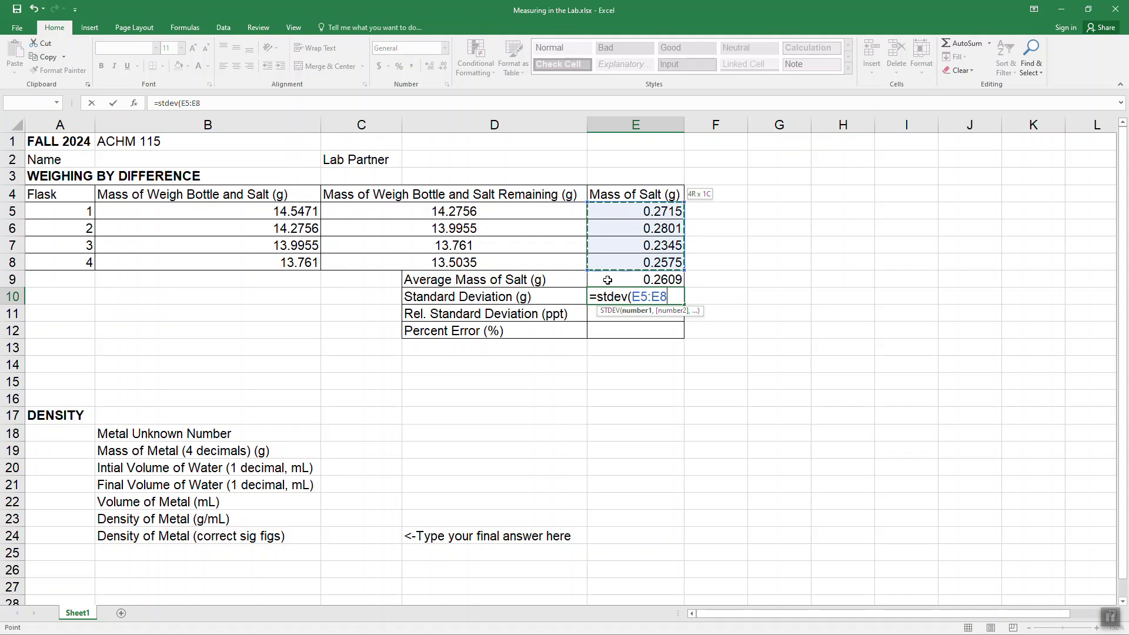
{"action": "type", "text": ")"}
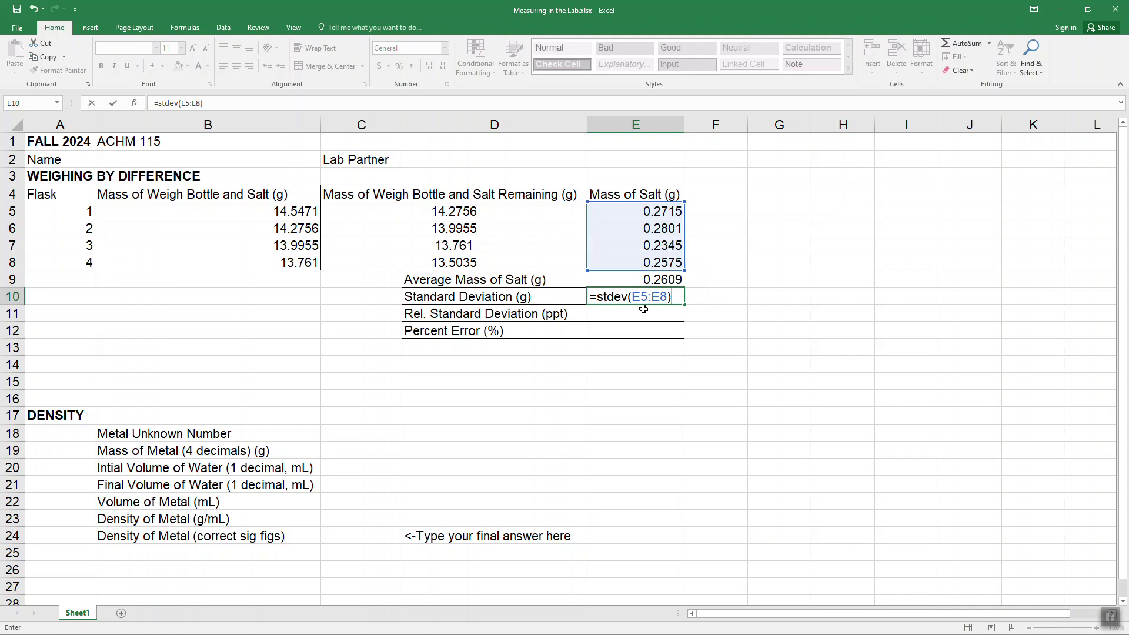
{"action": "key", "text": "Return"}
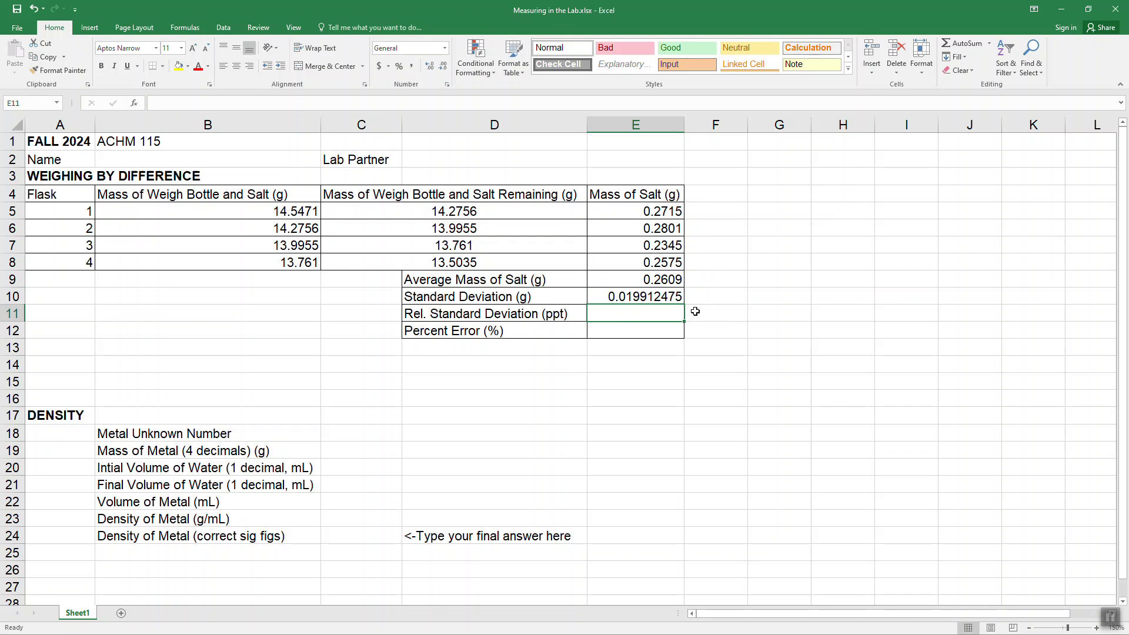
- Calculate the relative standard deviation in ppt in E11 with =E10/E9*1000 and check the formula's cell references
{"action": "type", "text": "=E10/"}
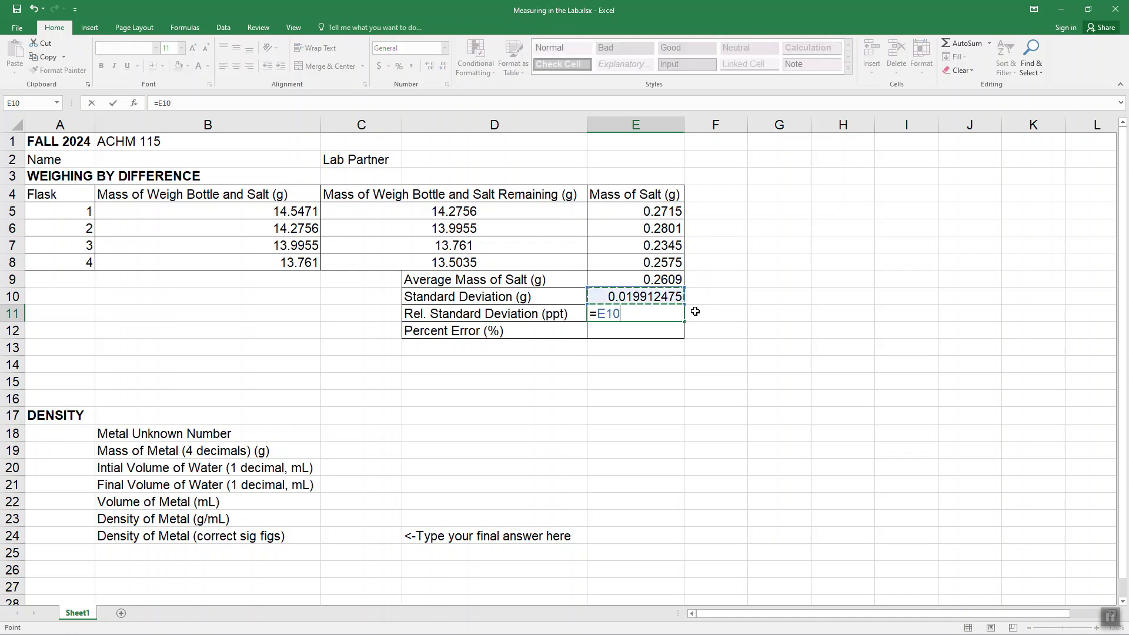
{"action": "key", "text": "Up"}
{"action": "key", "text": "Up"}
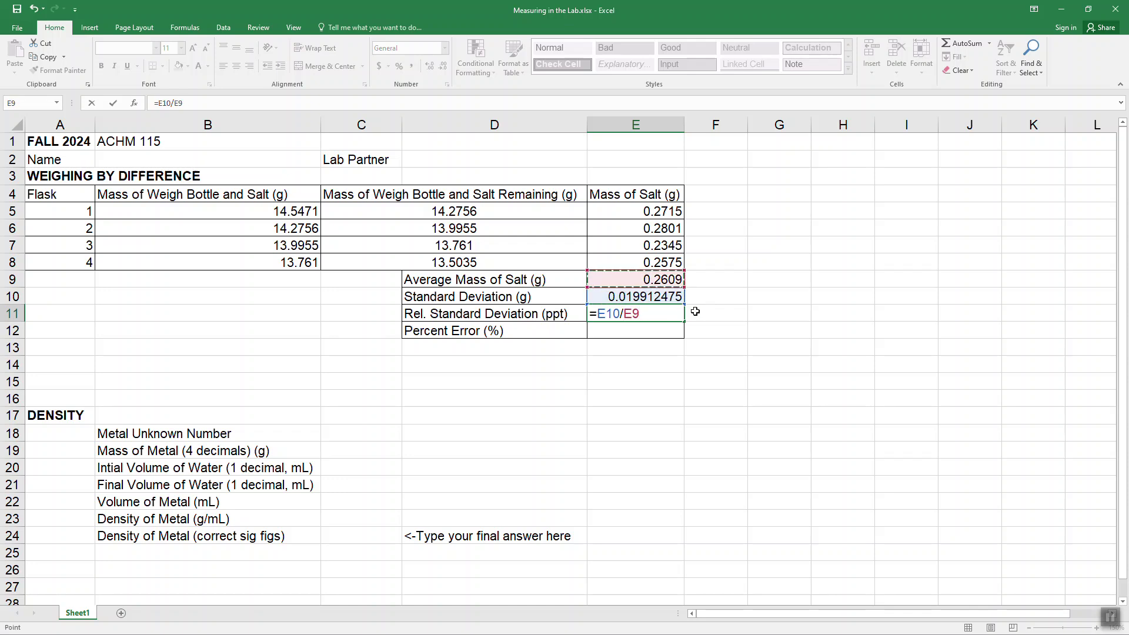
{"action": "type", "text": "*1000"}
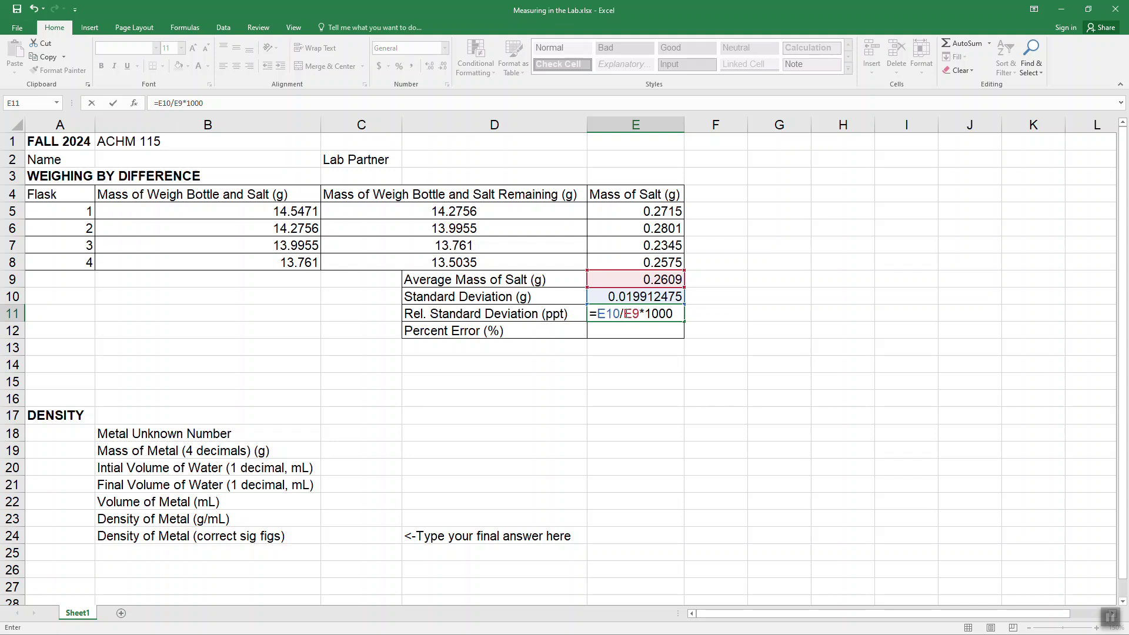
{"action": "key", "text": "Return"}
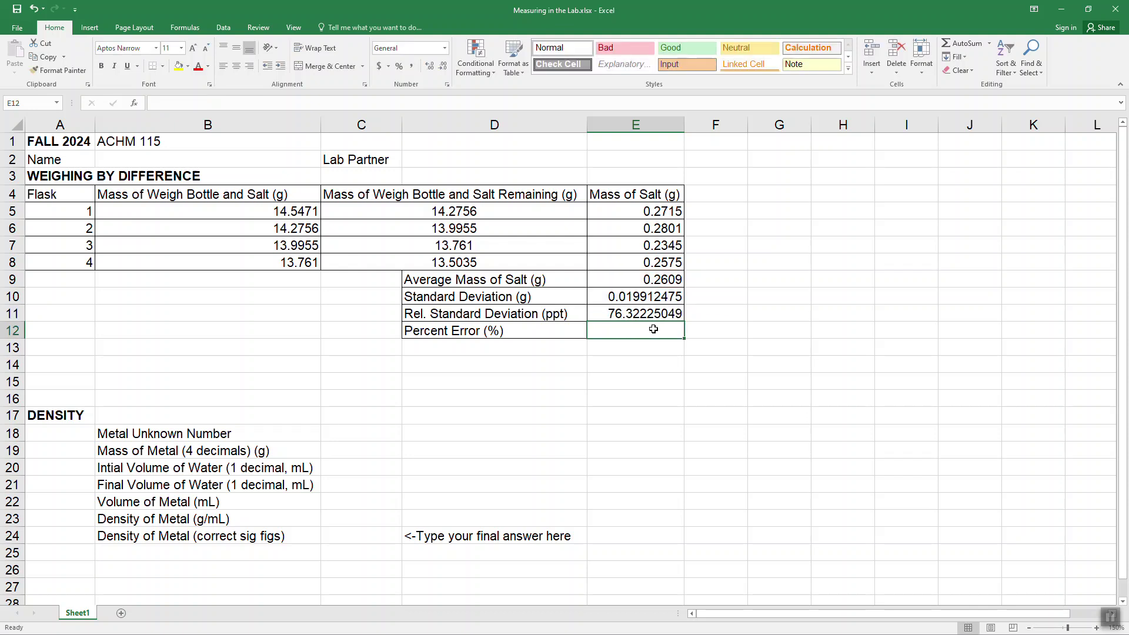
{"action": "left_click", "coordinate": [624, 316]}
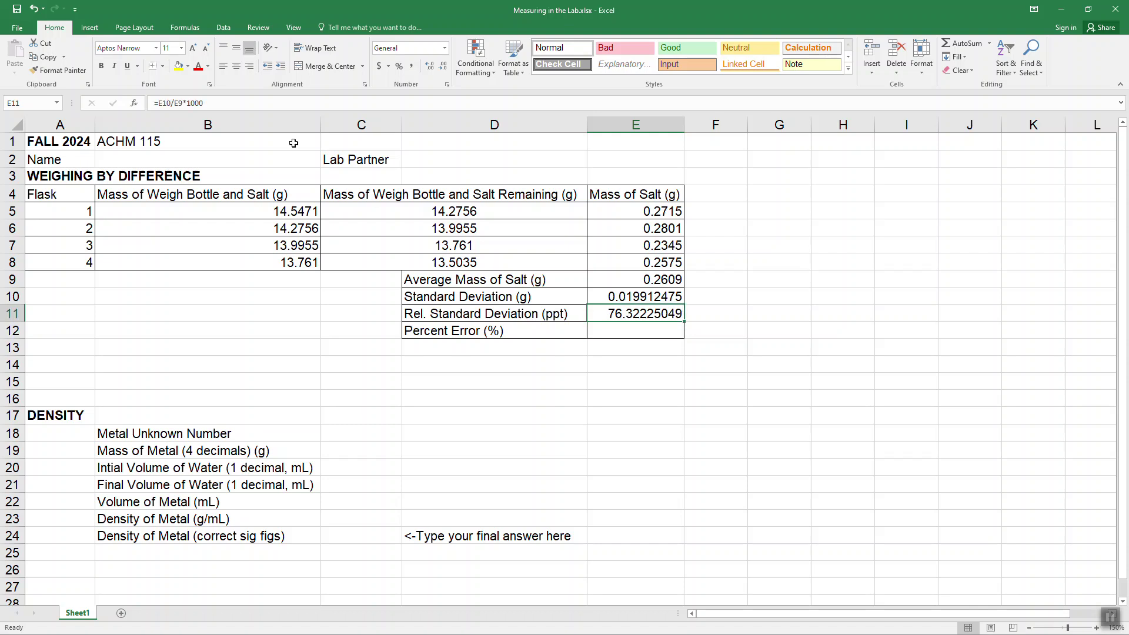
{"action": "left_click", "coordinate": [205, 104]}
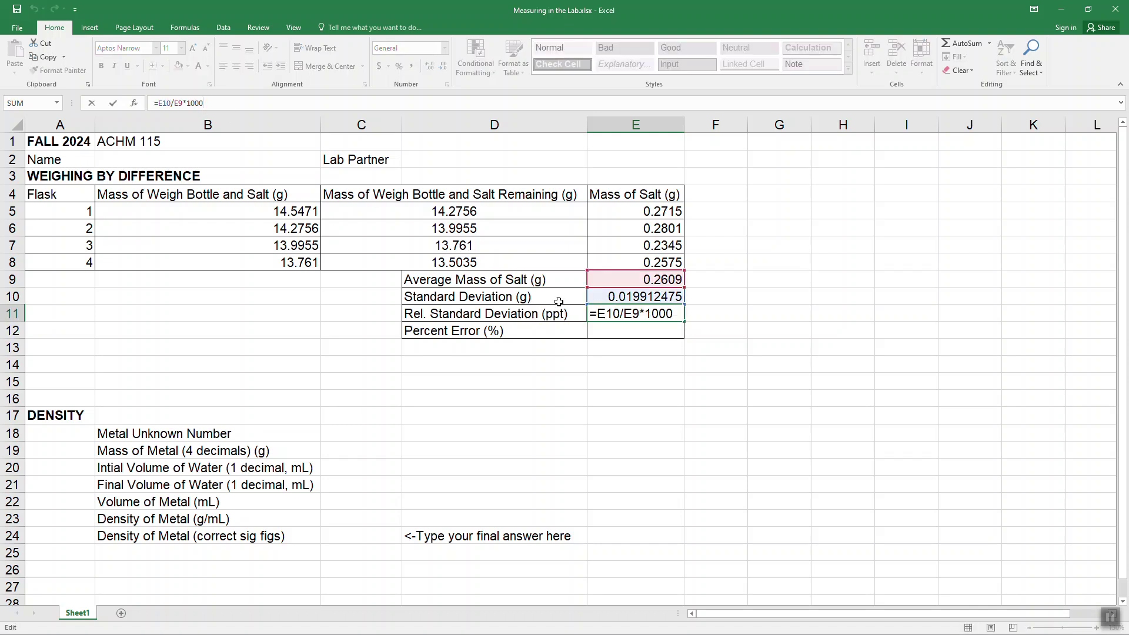
- Calculate the percent error of the average mass in E12 with the formula =ABS(E9-0.25)/0.25*100
{"action": "left_click", "coordinate": [608, 328]}
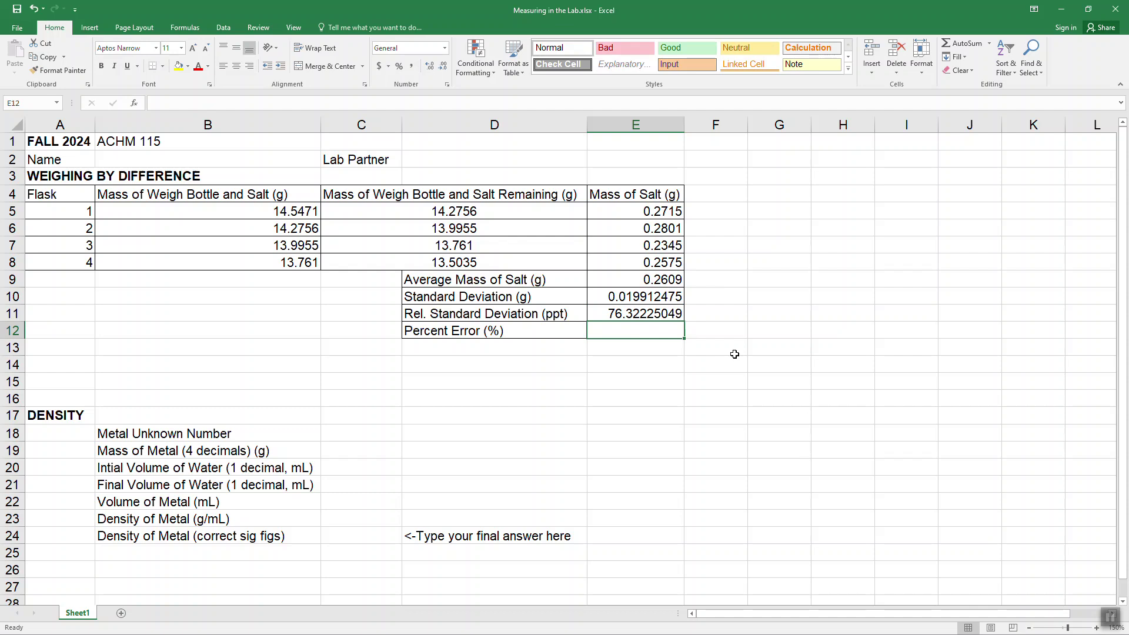
{"action": "type", "text": "="}
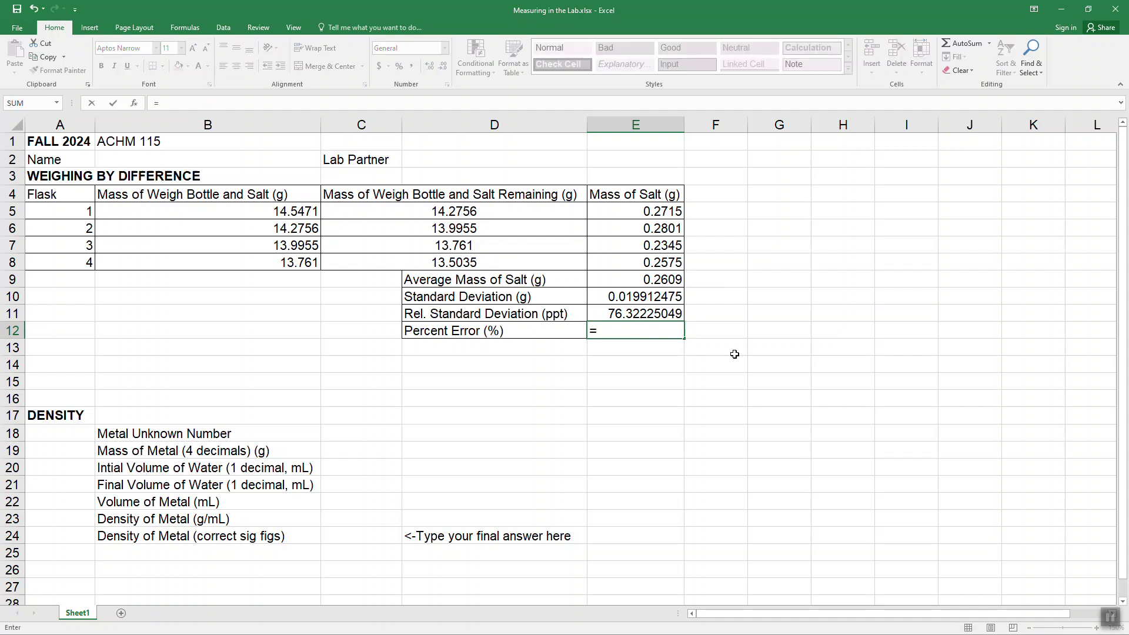
{"action": "type", "text": "abs("}
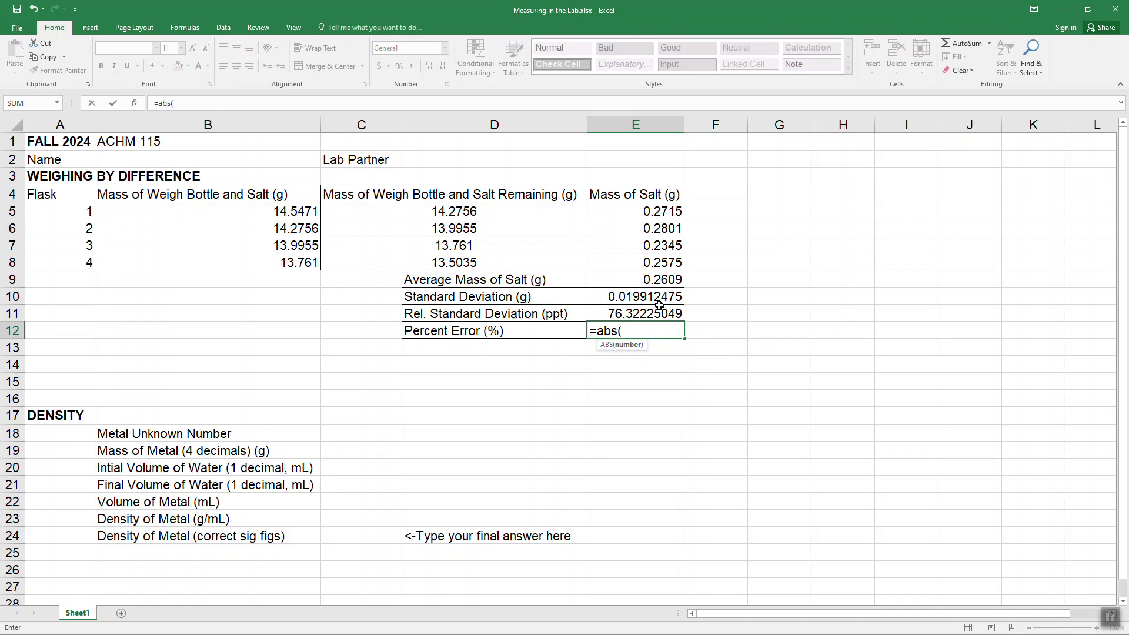
{"action": "left_click", "coordinate": [663, 283]}
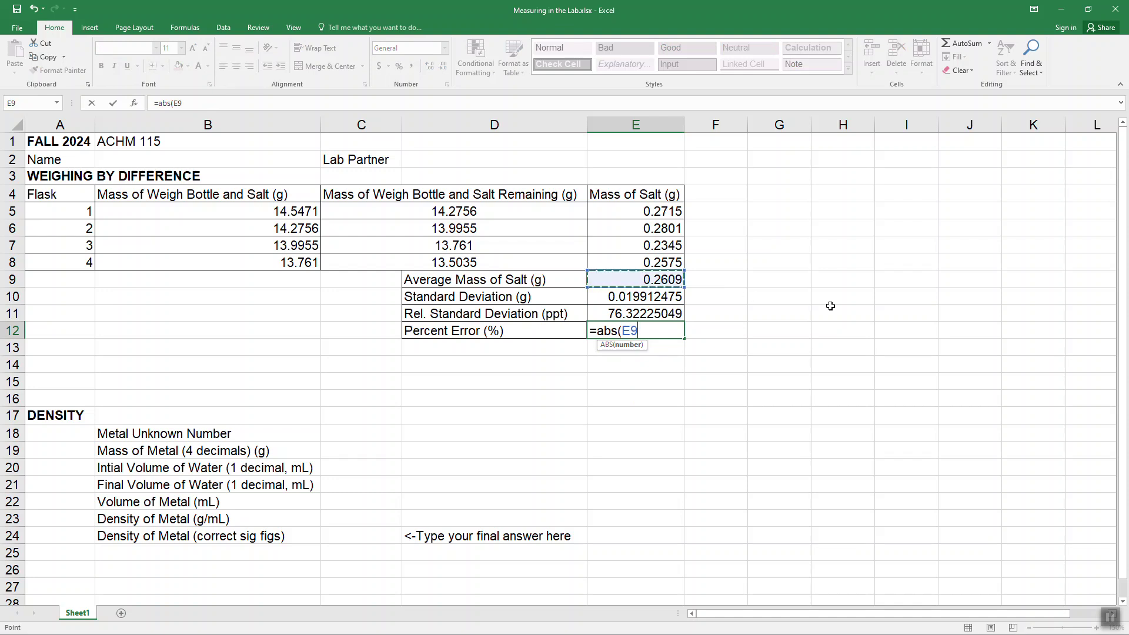
{"action": "type", "text": "-.25)/"}
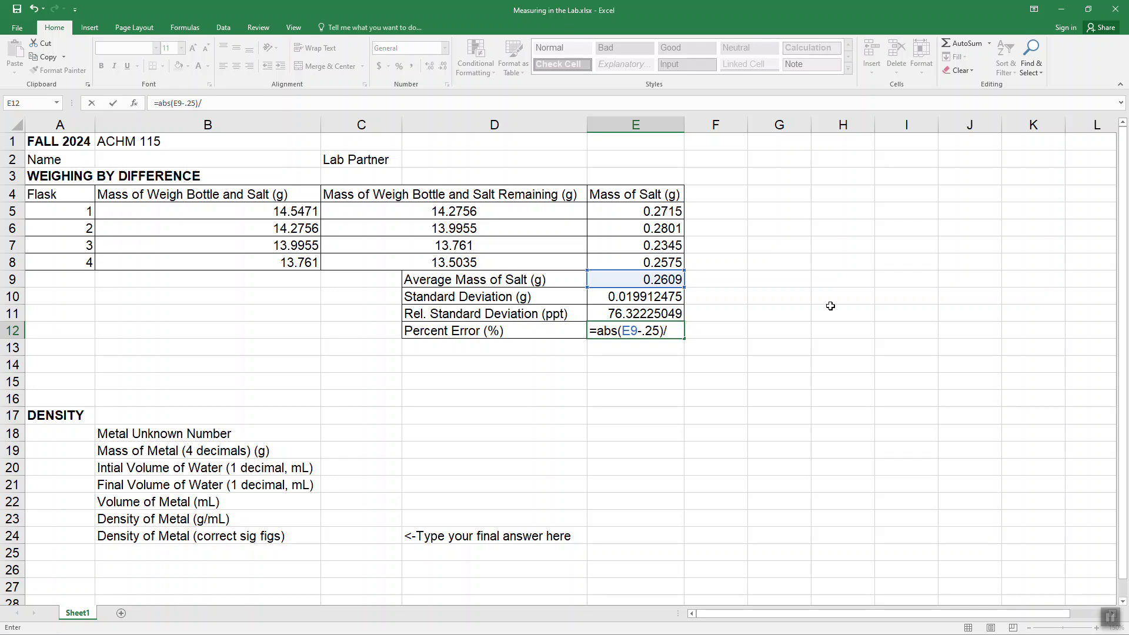
{"action": "type", "text": ".25*100"}
{"action": "key", "text": "Return"}
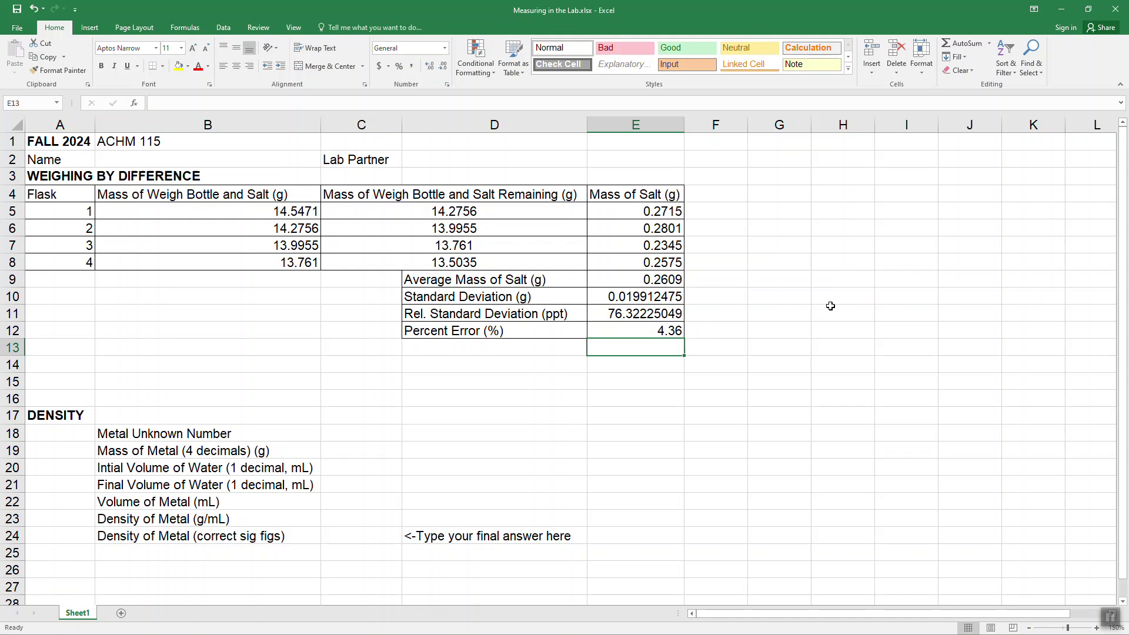
- Review the average, standard deviation, relative standard deviation and percent error in E9:E12 against the individual salt masses in E5:E8
{"action": "left_click", "coordinate": [1110, 618]}
{"action": "left_click", "coordinate": [662, 282]}
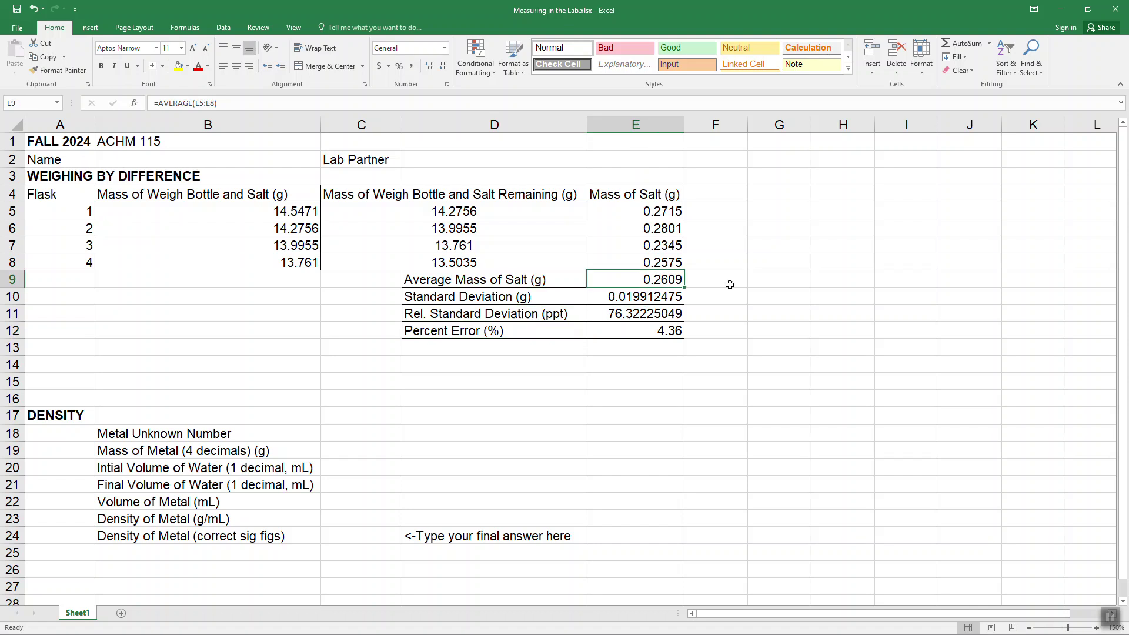
{"action": "left_click_drag", "start_coordinate": [649, 209], "coordinate": [648, 260]}
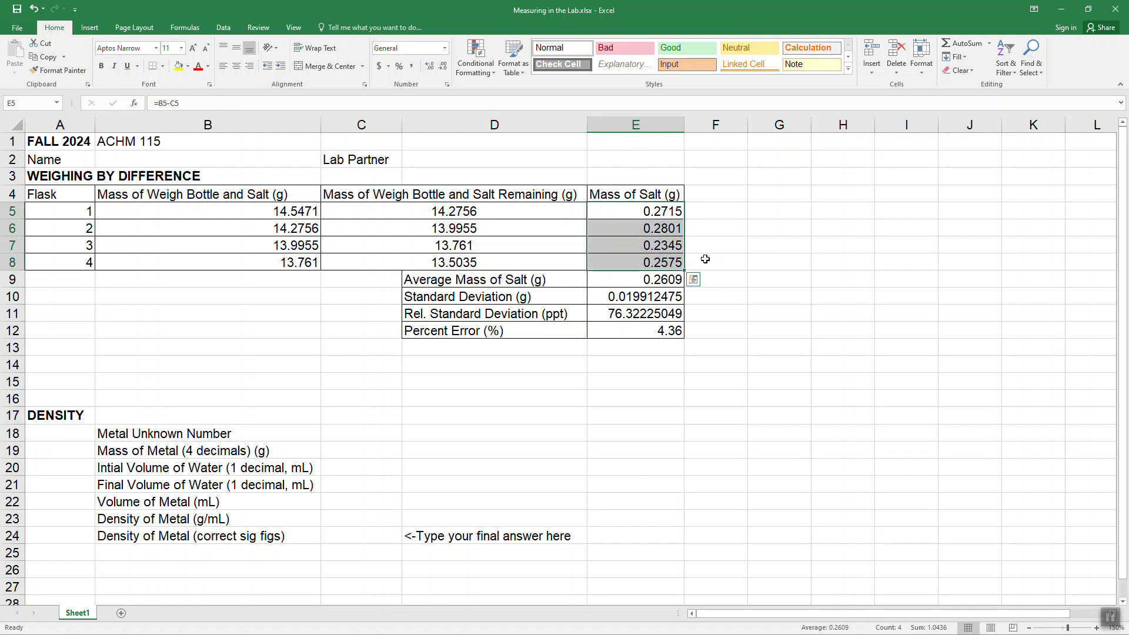
{"action": "left_click", "coordinate": [667, 244]}
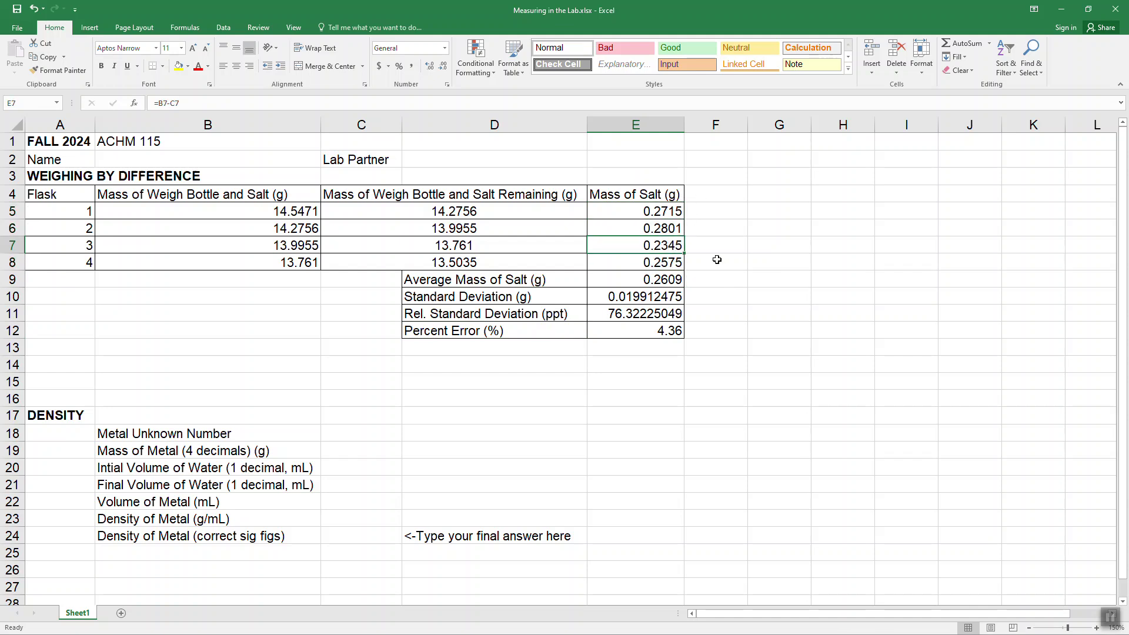
{"action": "left_click", "coordinate": [644, 299]}
{"action": "left_click", "coordinate": [643, 314]}
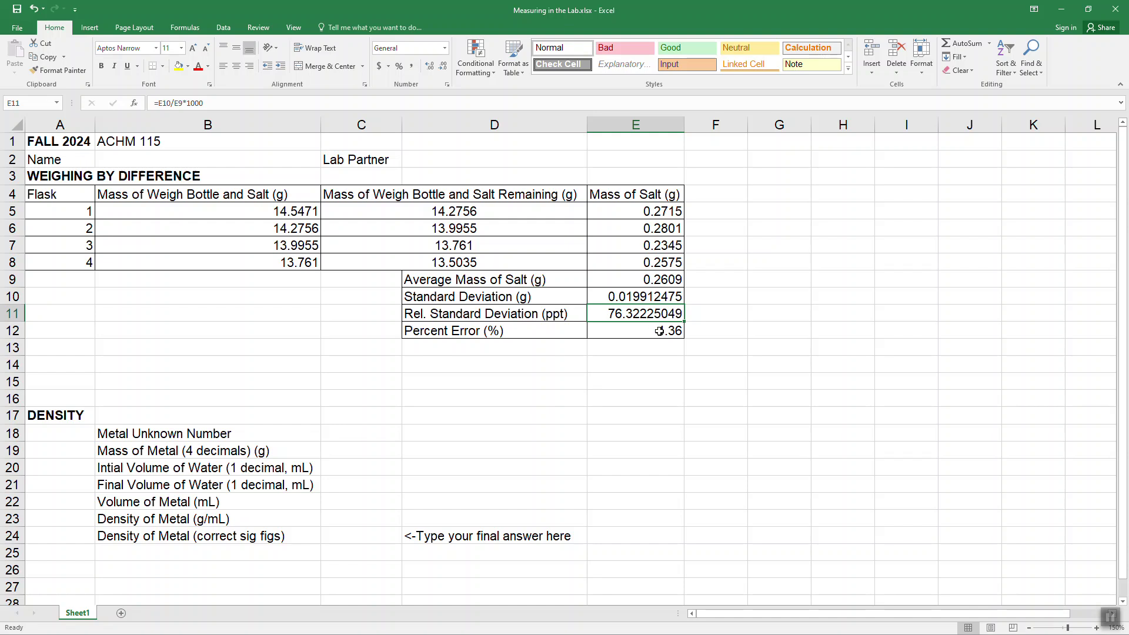
{"action": "left_click", "coordinate": [660, 331]}
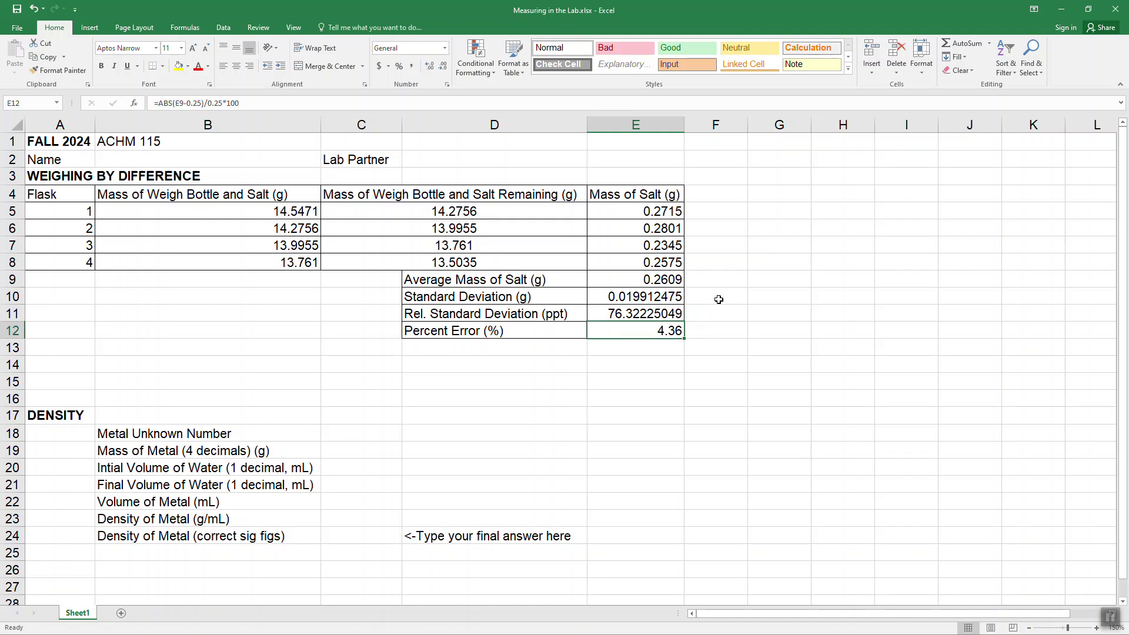
{"action": "left_click", "coordinate": [628, 313]}
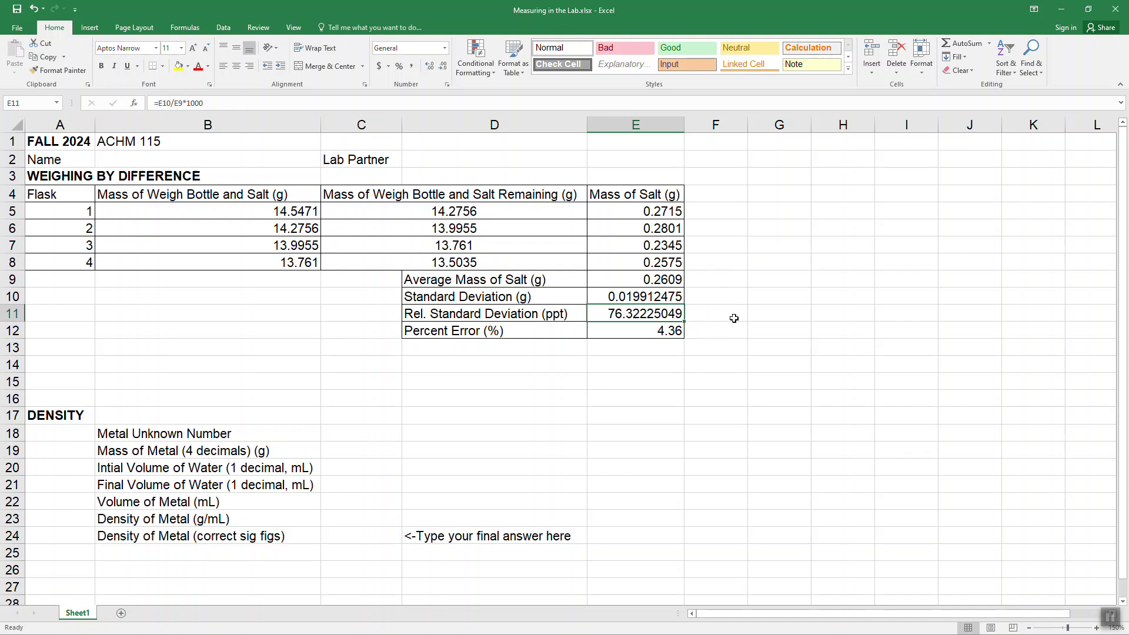
{"action": "left_click", "coordinate": [674, 213]}
{"action": "left_click", "coordinate": [672, 229]}
{"action": "left_click", "coordinate": [670, 246]}
{"action": "left_click", "coordinate": [667, 263]}
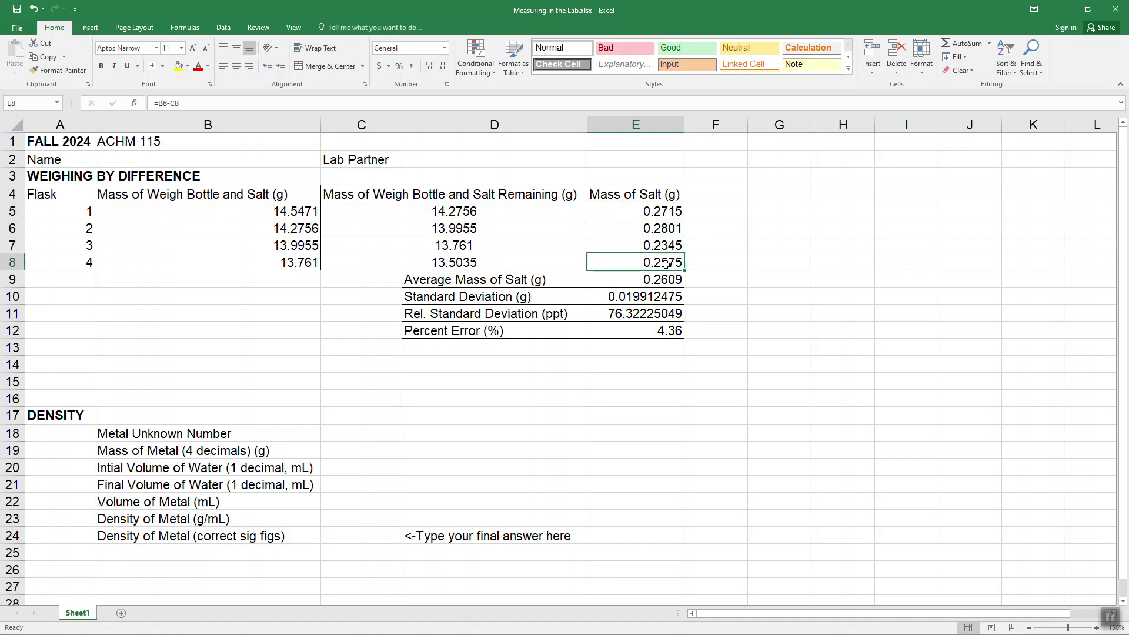
- Examine the relative standard deviation in E11 against the first salt mass, and inspect the 0.25 reference value in E12's percent error formula
{"action": "left_click", "coordinate": [649, 316]}
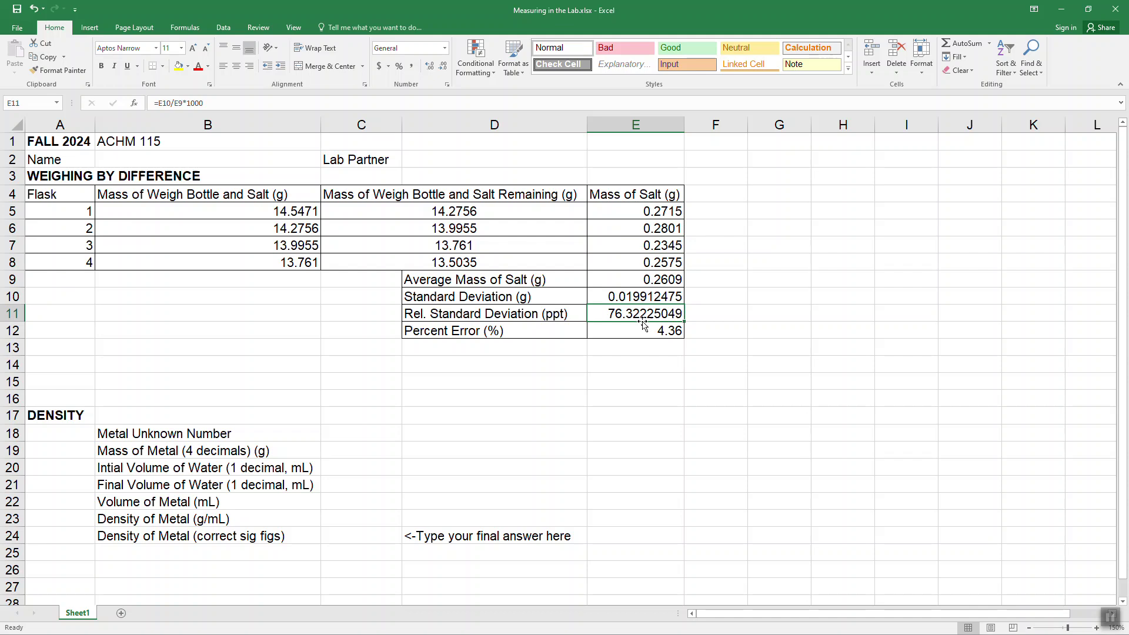
{"action": "left_click", "coordinate": [668, 212]}
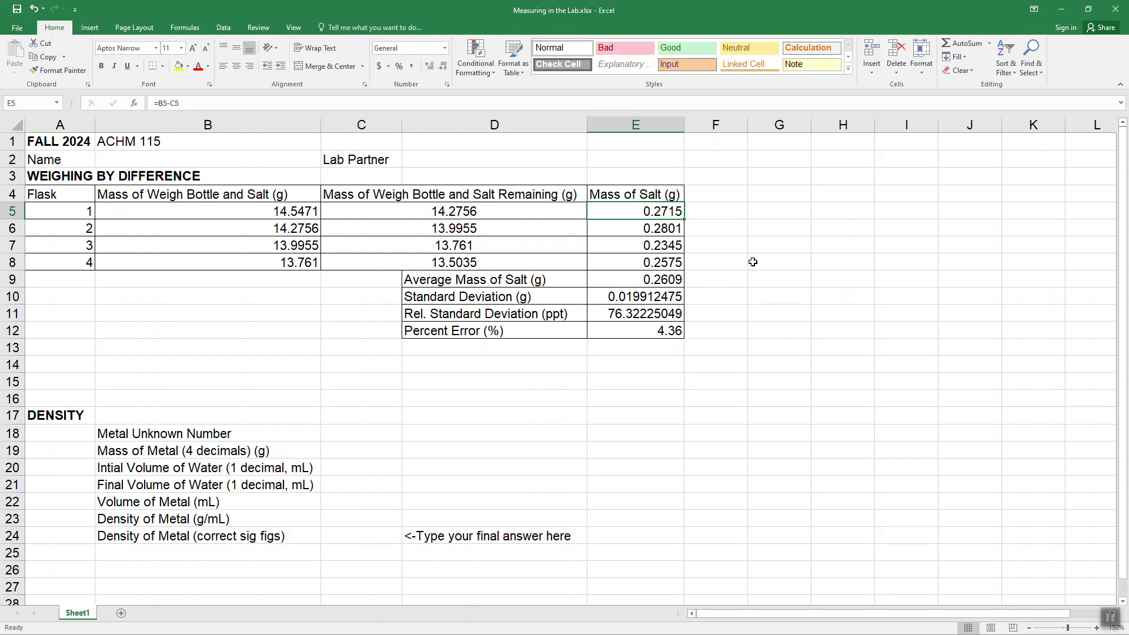
{"action": "left_click", "coordinate": [622, 313]}
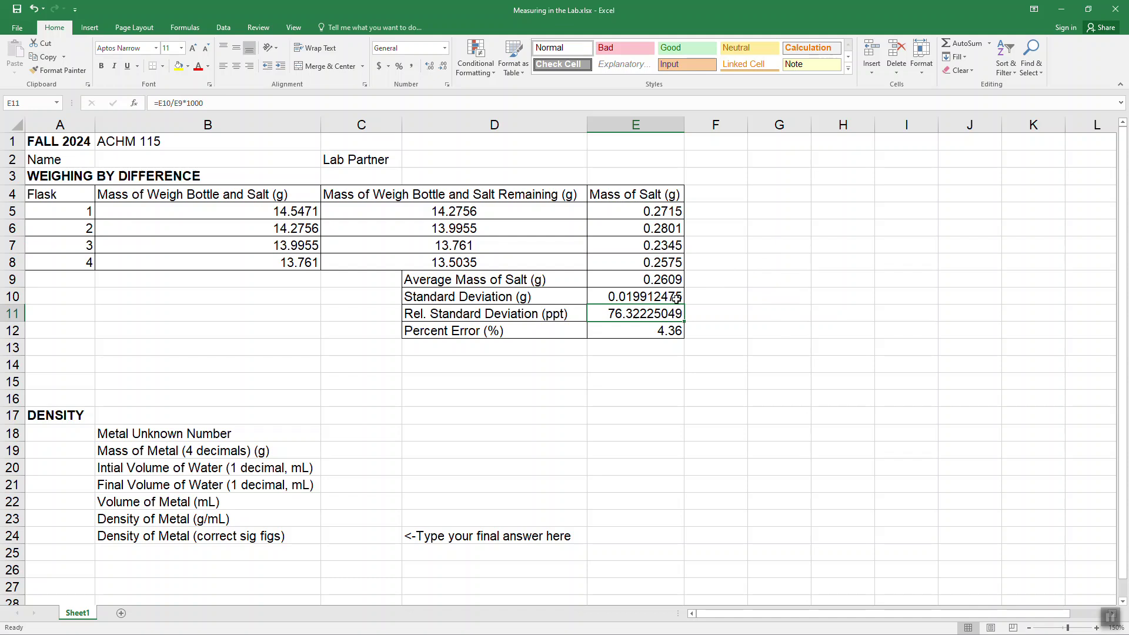
{"action": "left_click", "coordinate": [669, 333]}
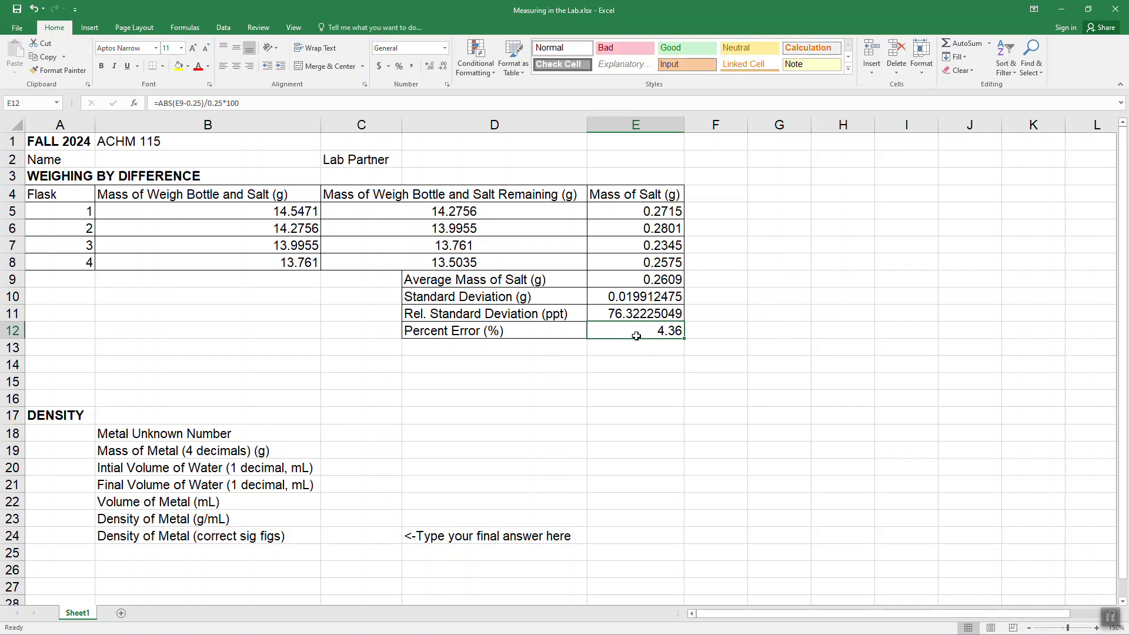
{"action": "left_click", "coordinate": [198, 103]}
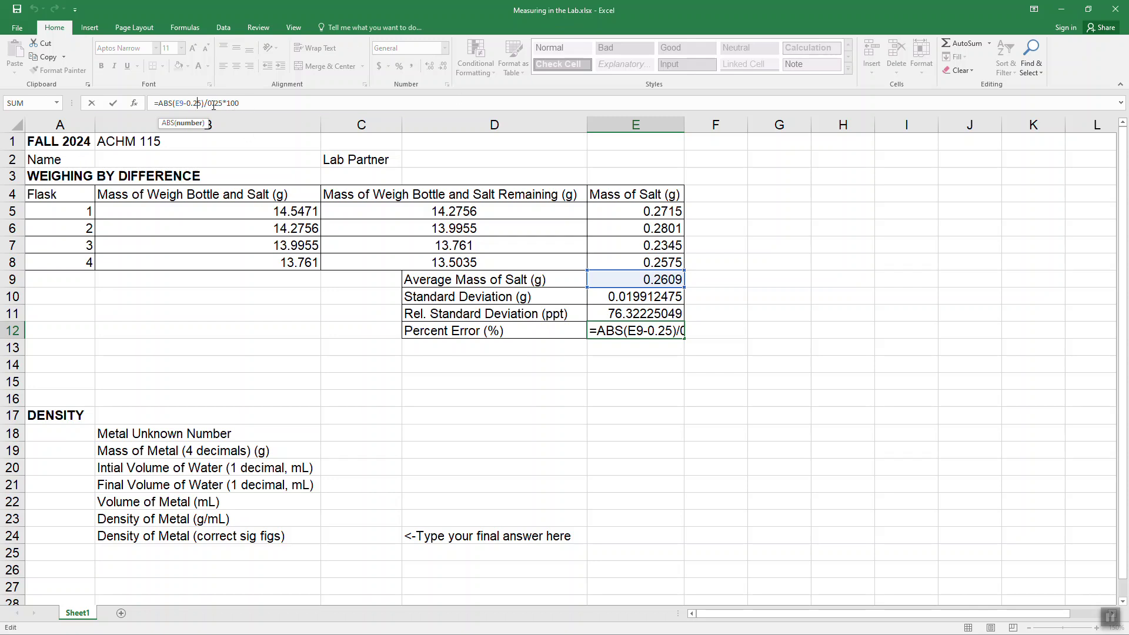
{"action": "left_click", "coordinate": [222, 103]}
{"action": "key", "text": "Return"}
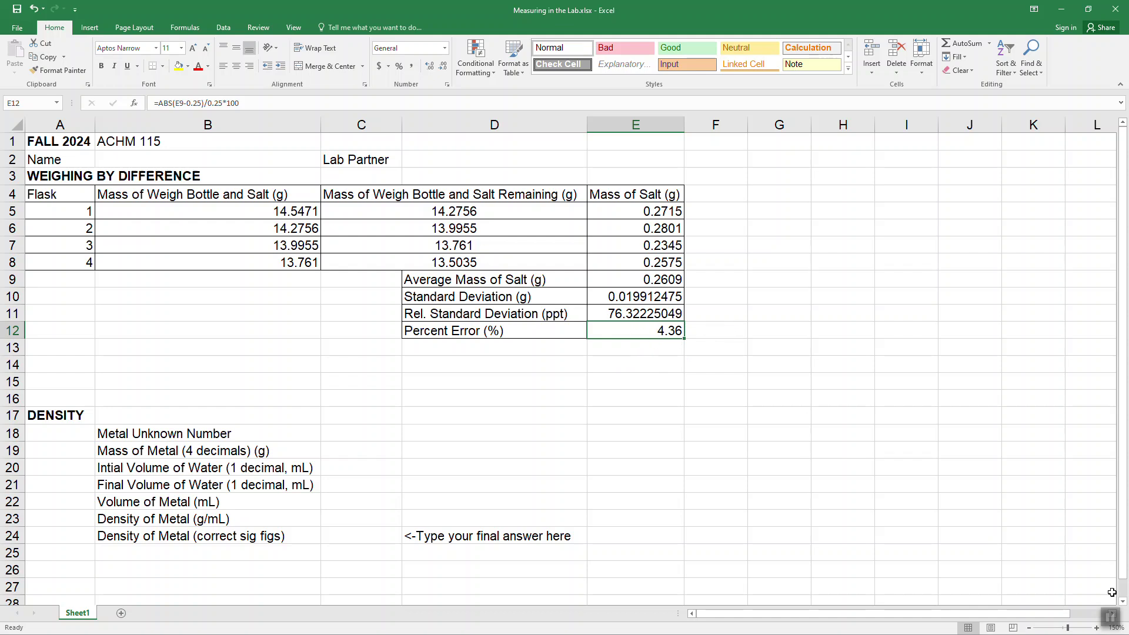
{"action": "left_click", "coordinate": [1110, 616]}
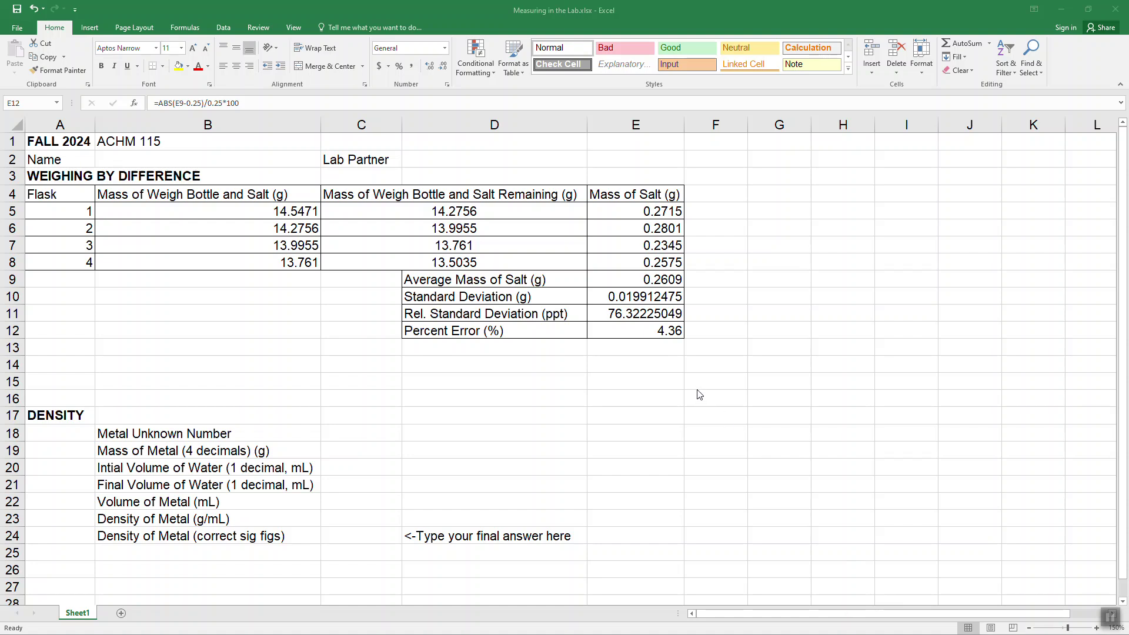
- Compare the relative standard deviation in E11 and the percent error in E12 with the spread of the salt masses in E5:E8
{"action": "left_click", "coordinate": [641, 316]}
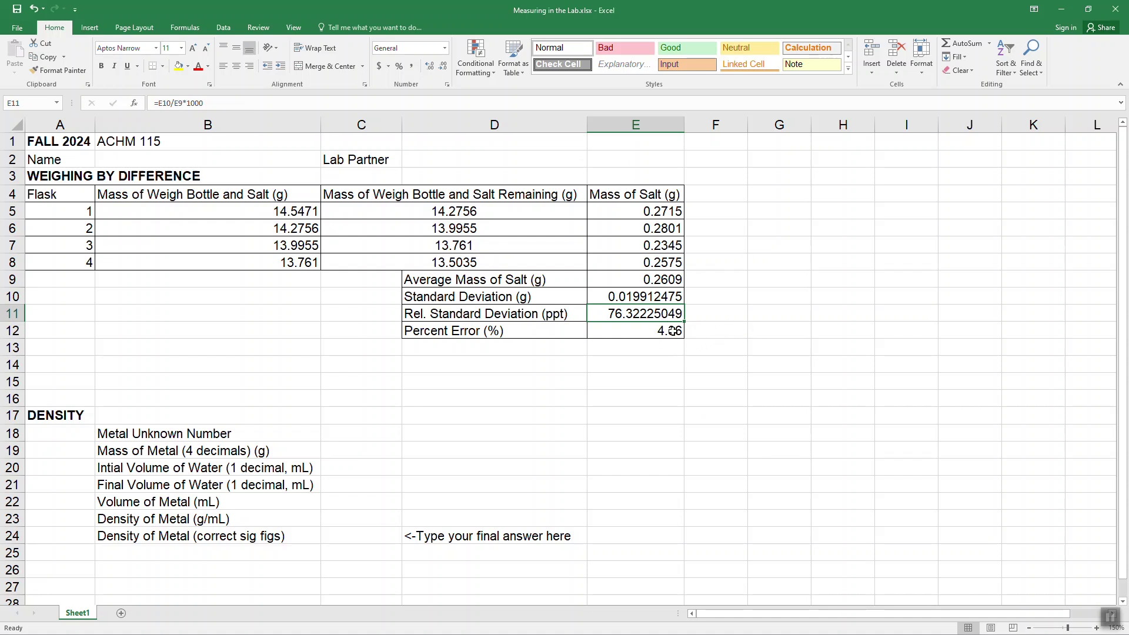
{"action": "left_click", "coordinate": [673, 331]}
{"action": "left_click", "coordinate": [663, 316]}
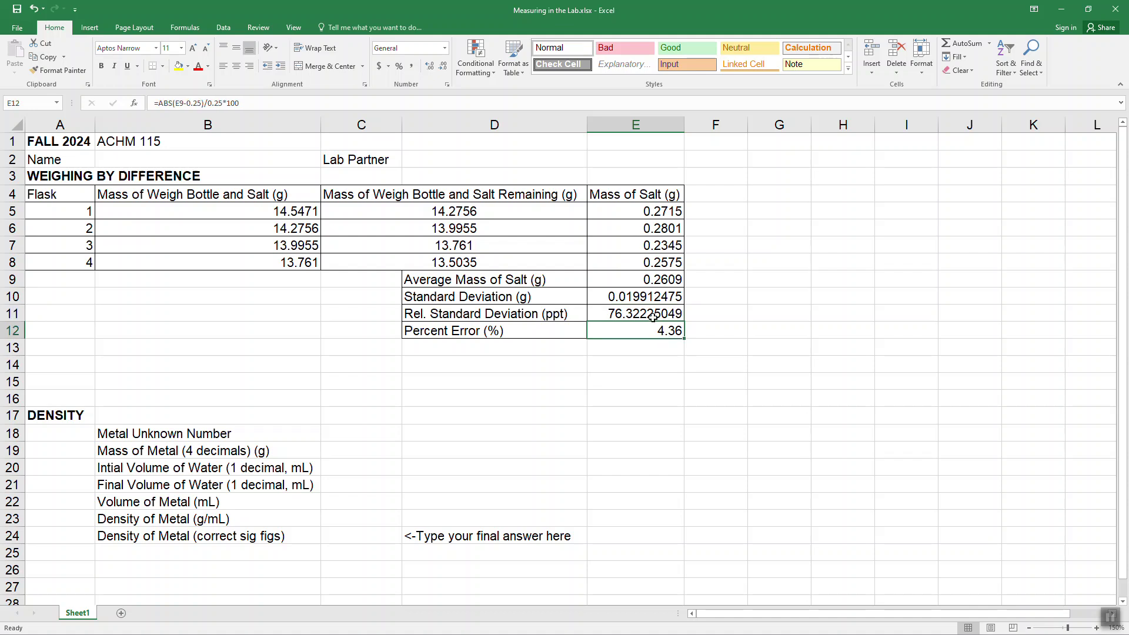
{"action": "left_click", "coordinate": [663, 215]}
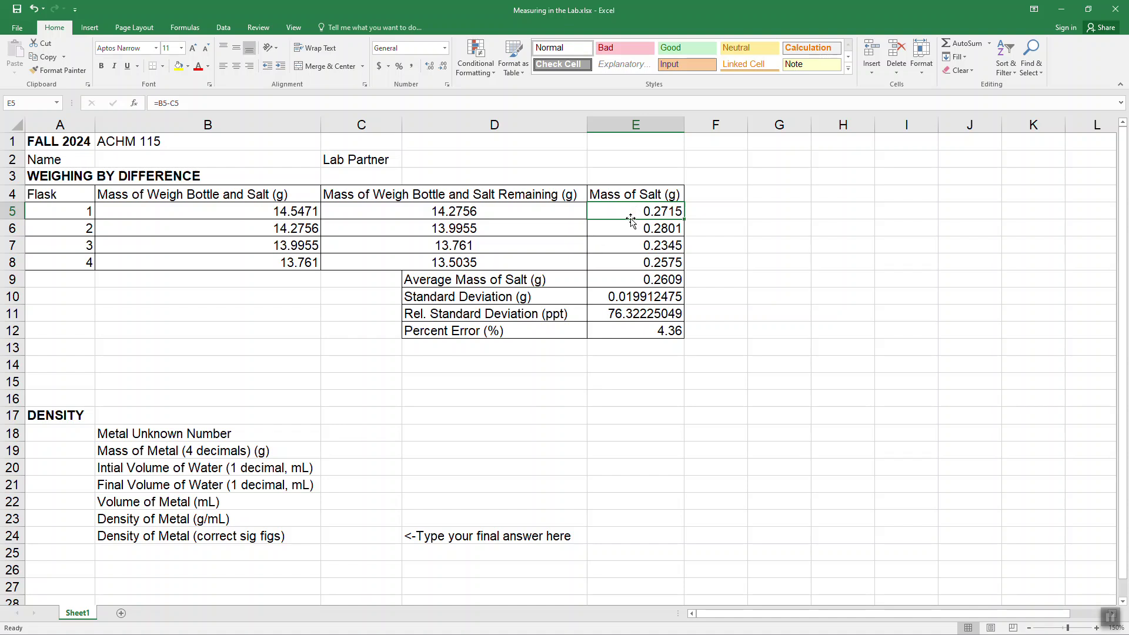
{"action": "left_click_drag", "start_coordinate": [634, 216], "coordinate": [660, 266]}
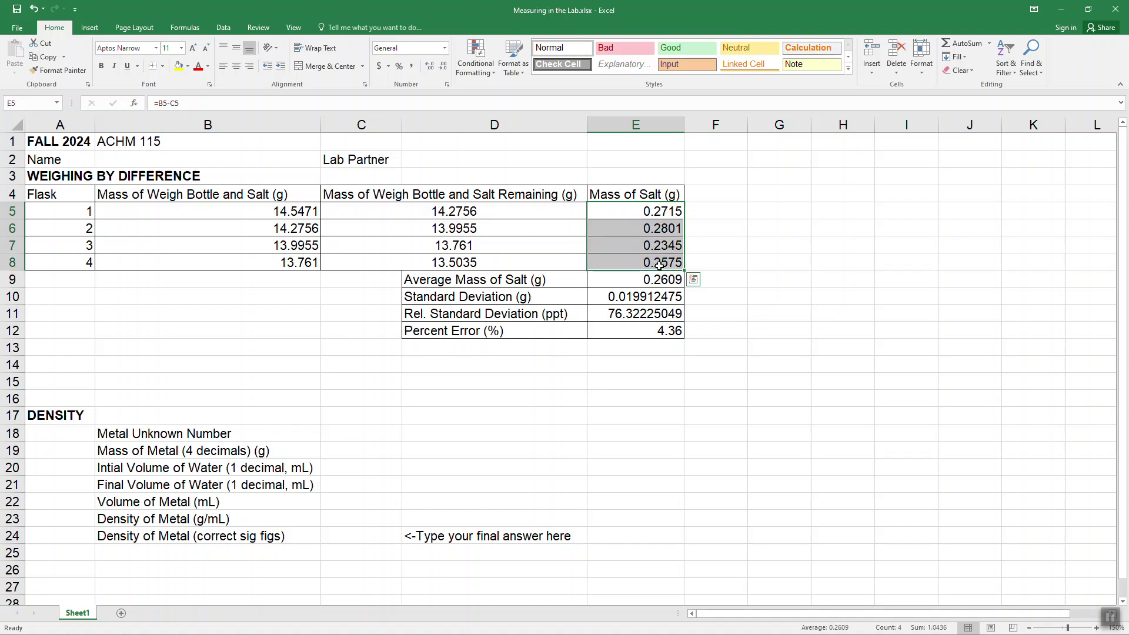
{"action": "left_click", "coordinate": [663, 218]}
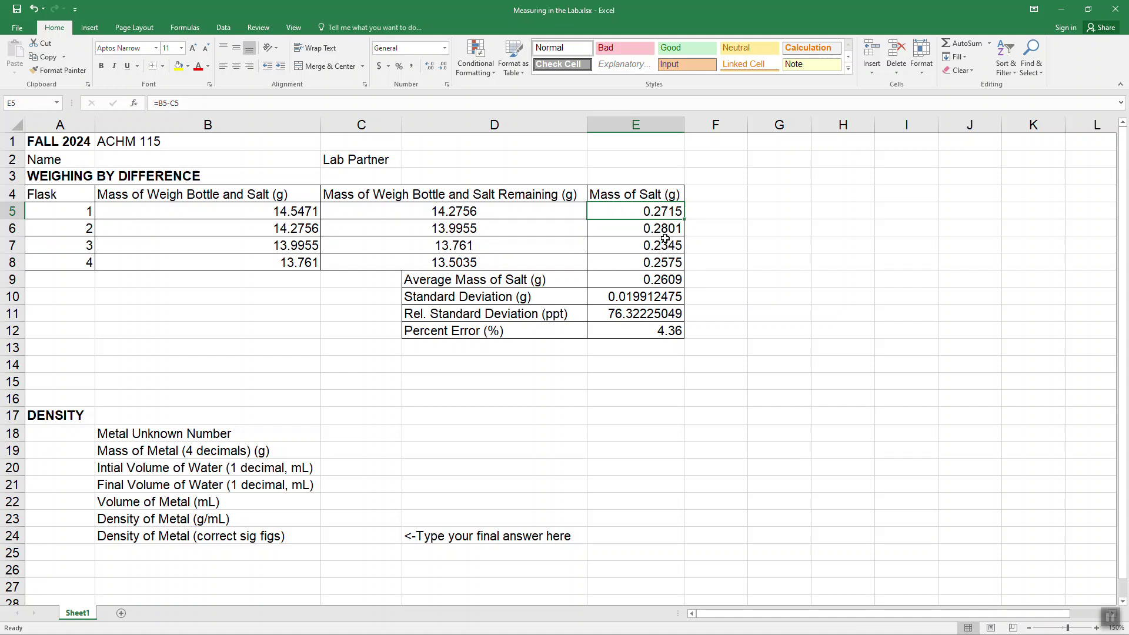
{"action": "left_click", "coordinate": [668, 229]}
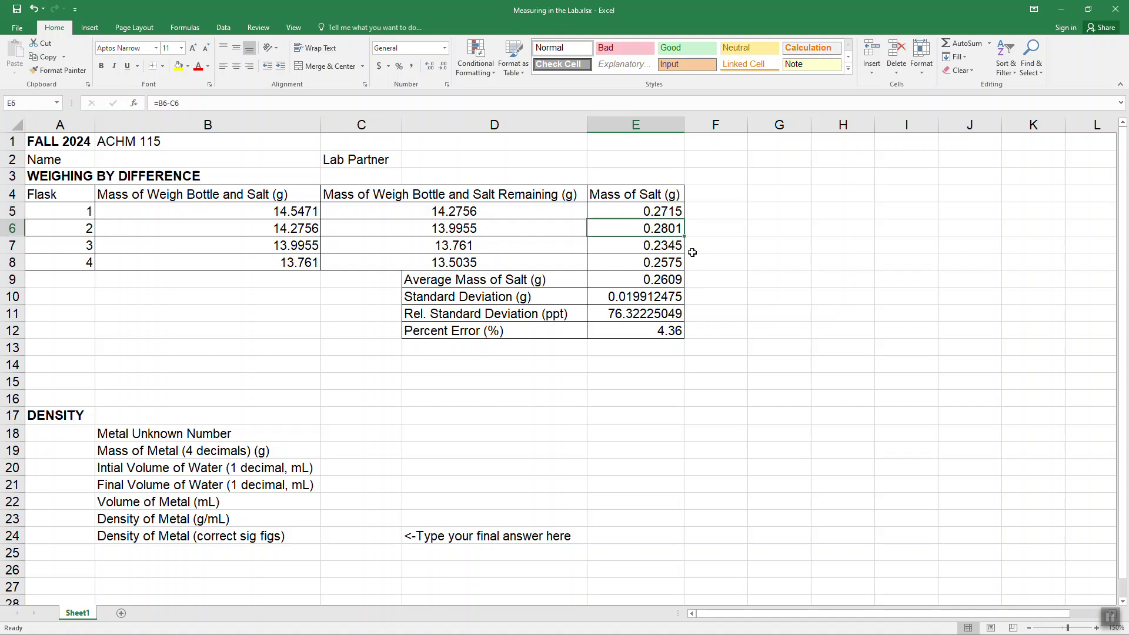
{"action": "left_click", "coordinate": [677, 210]}
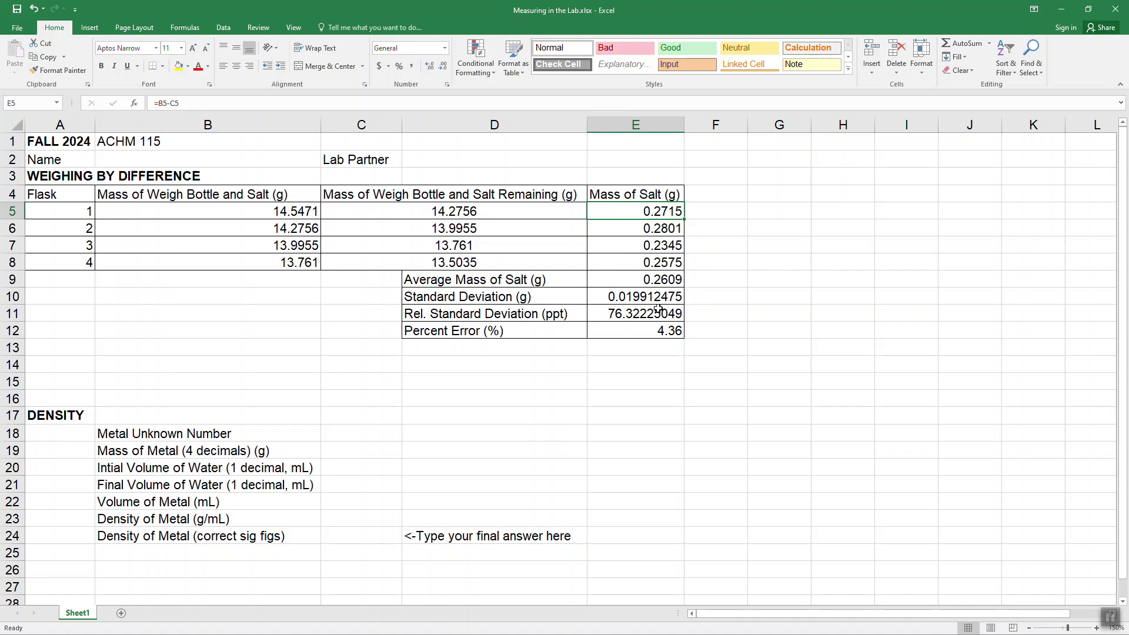
{"action": "left_click", "coordinate": [656, 313]}
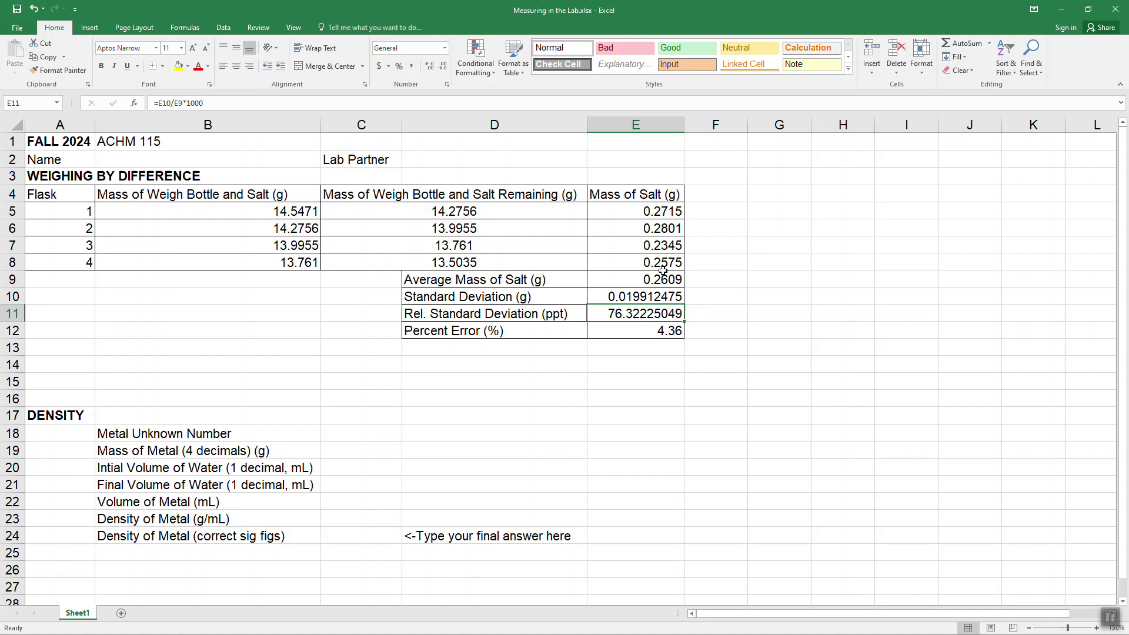
{"action": "left_click_drag", "start_coordinate": [659, 206], "coordinate": [657, 268]}
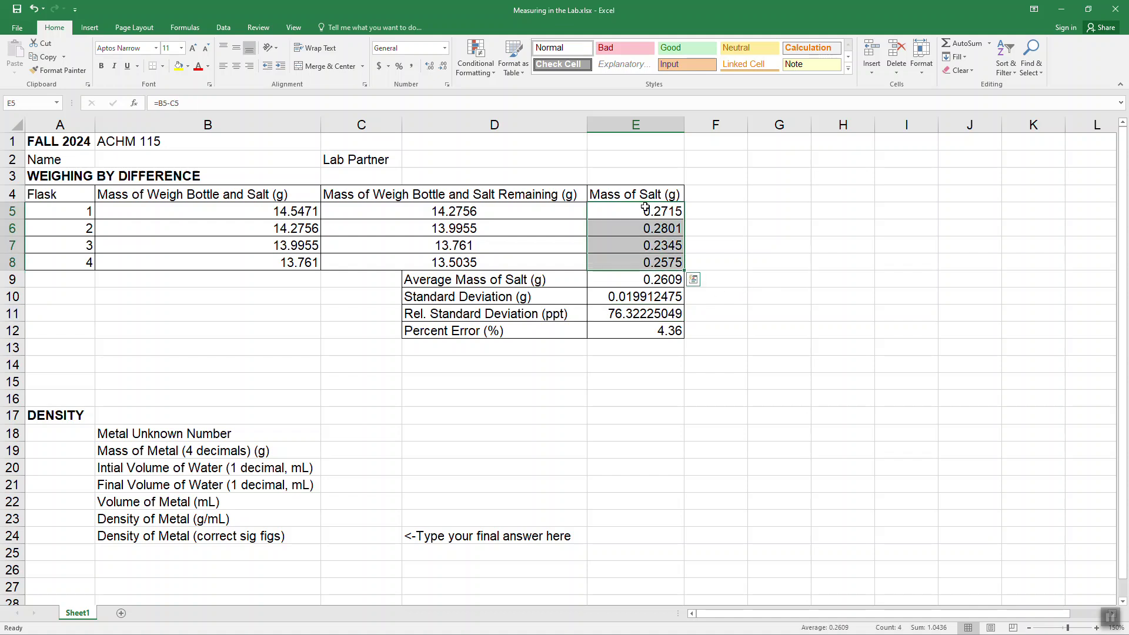
{"action": "left_click", "coordinate": [659, 234]}
{"action": "left_click_drag", "start_coordinate": [644, 211], "coordinate": [633, 262]}
{"action": "left_click", "coordinate": [653, 245]}
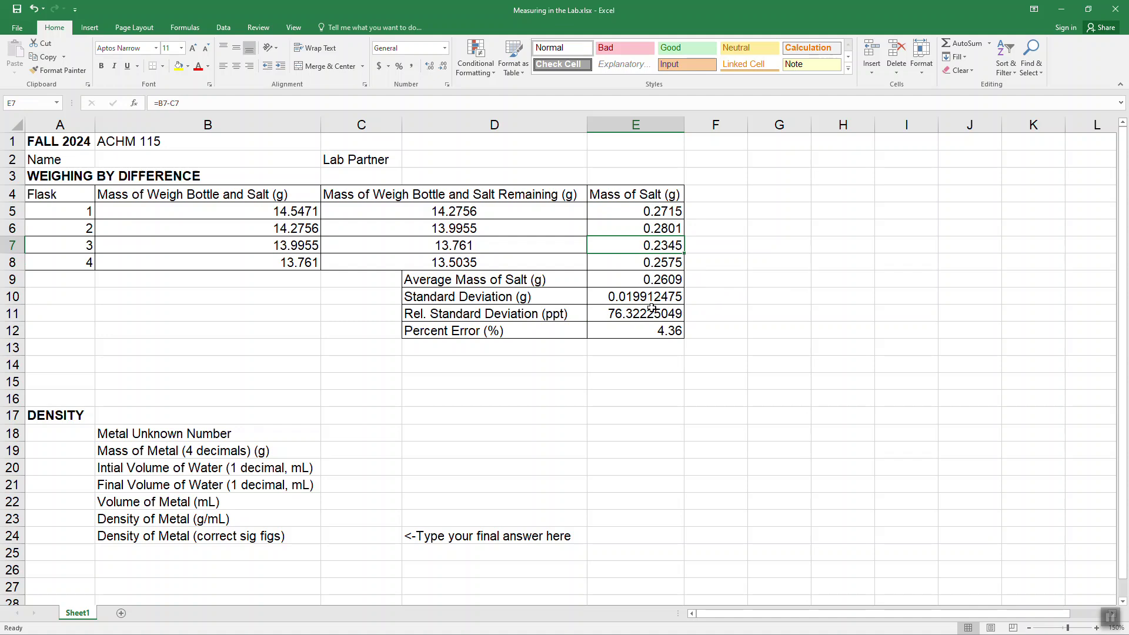
{"action": "left_click", "coordinate": [636, 314]}
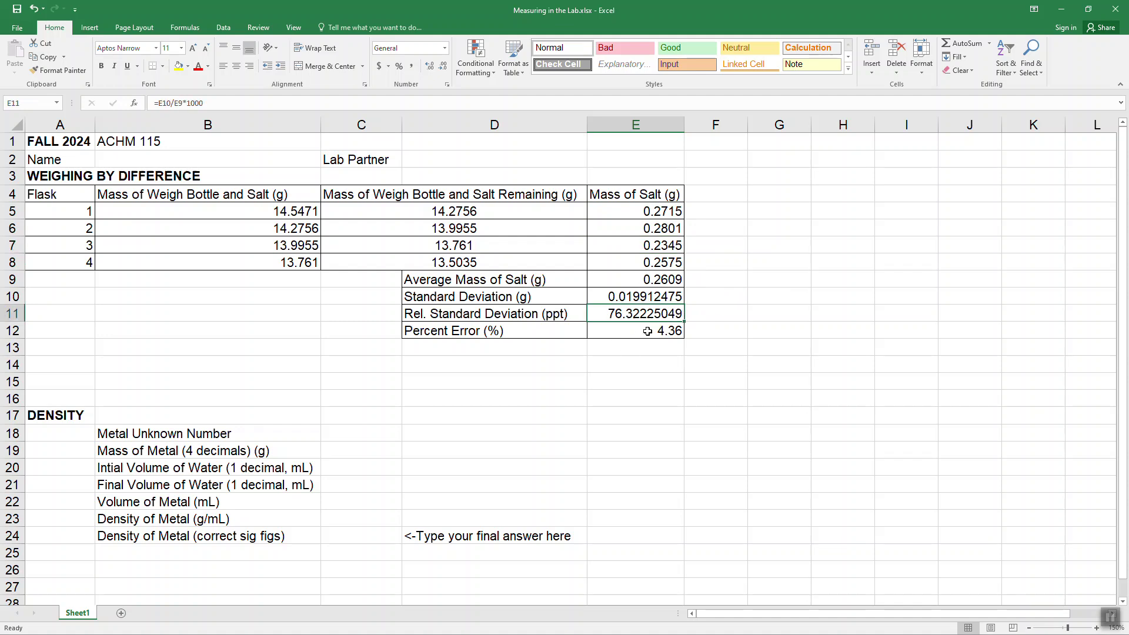